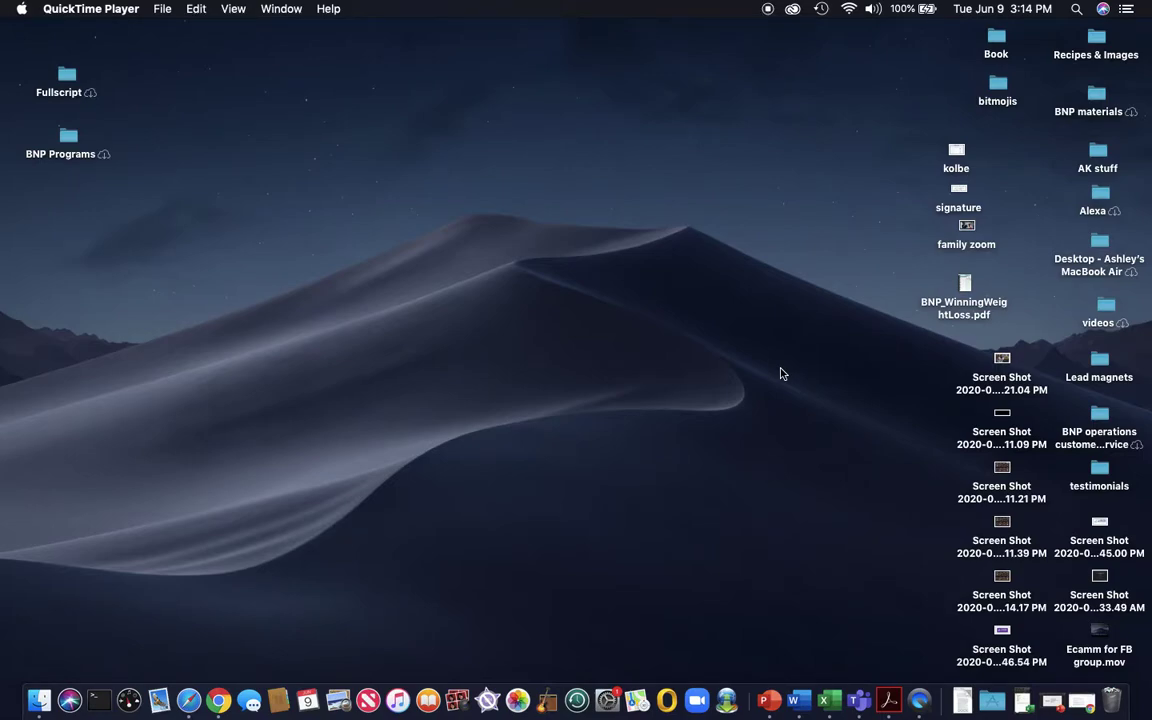
Open Finder and search Recents for '.pdf' to list only PDF documents
{"action": "left_click", "coordinate": [39, 700]}
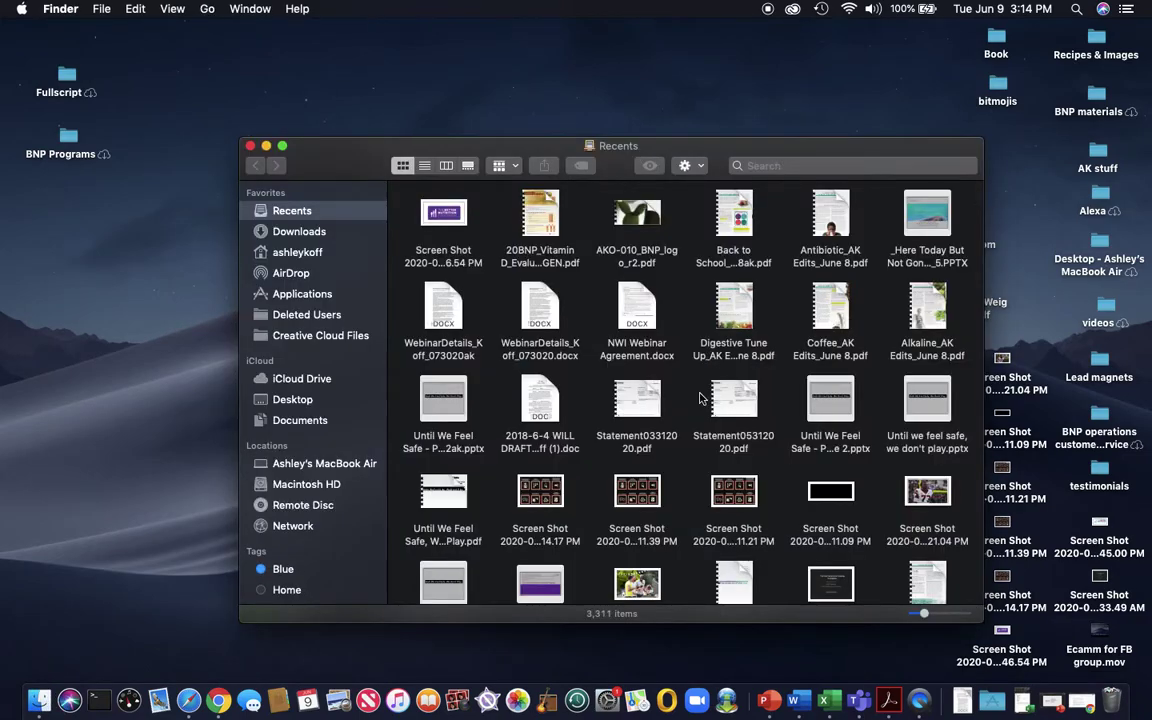
{"action": "scroll", "coordinate": [700, 398], "scroll_direction": "down", "scroll_amount": 1}
{"action": "scroll", "coordinate": [700, 398], "scroll_direction": "down", "scroll_amount": 15}
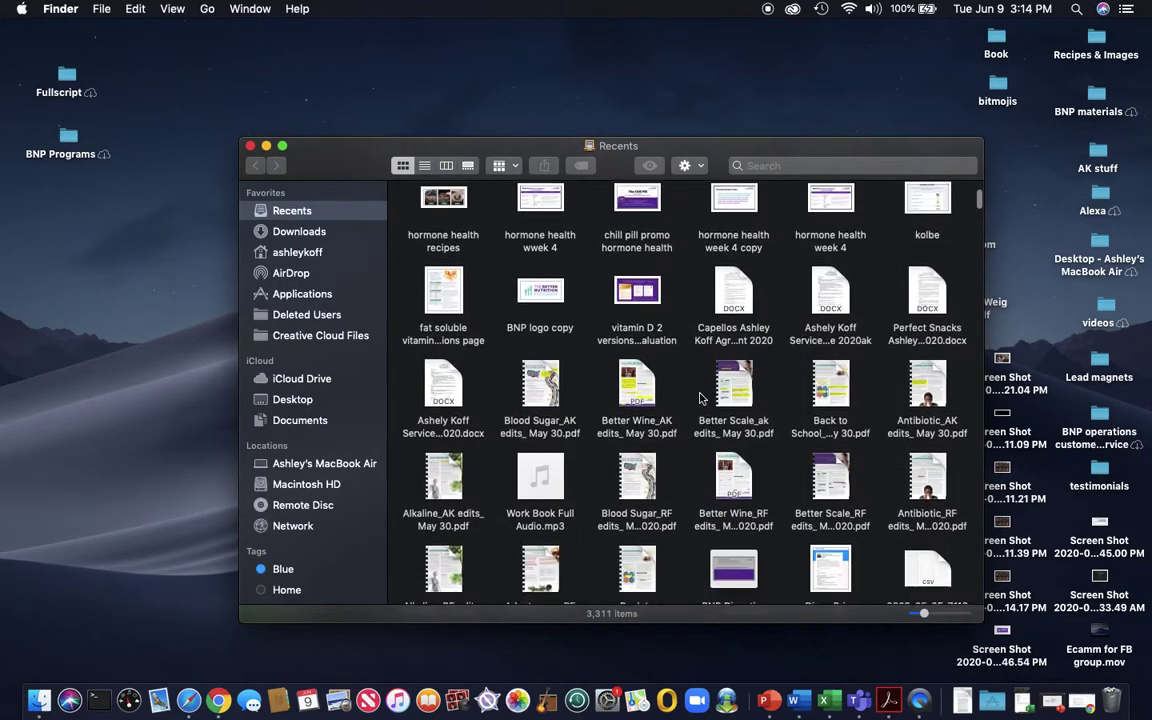
{"action": "left_click", "coordinate": [774, 167]}
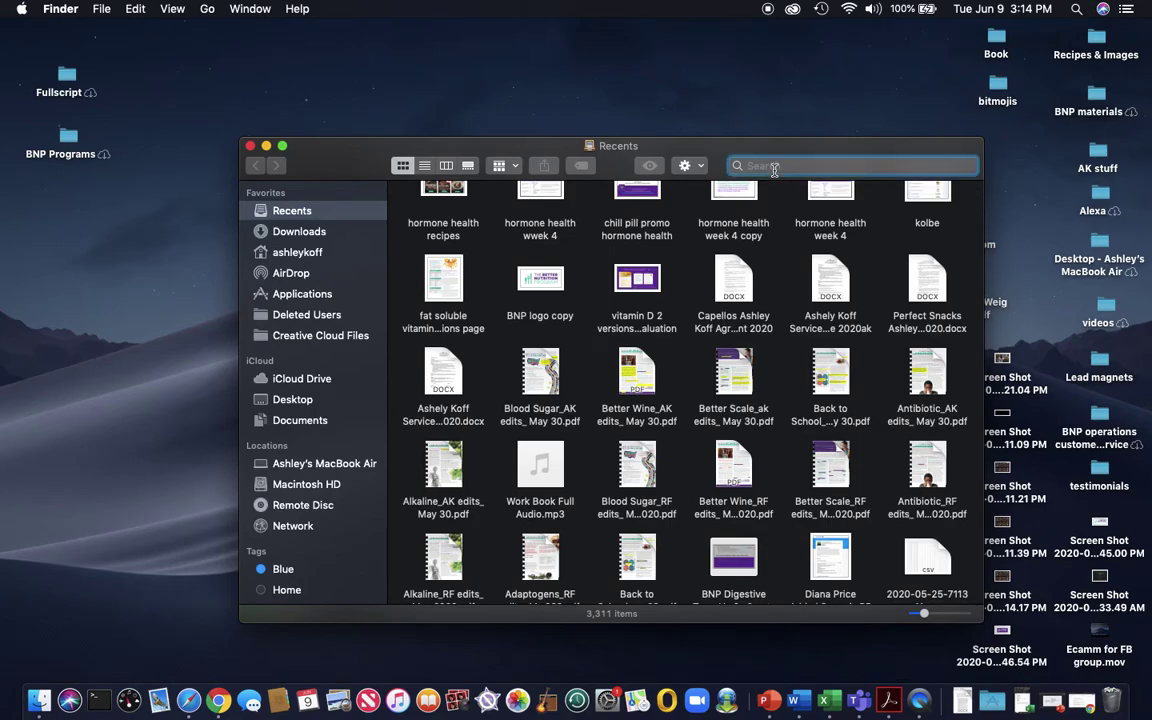
{"action": "type", "text": ".p"}
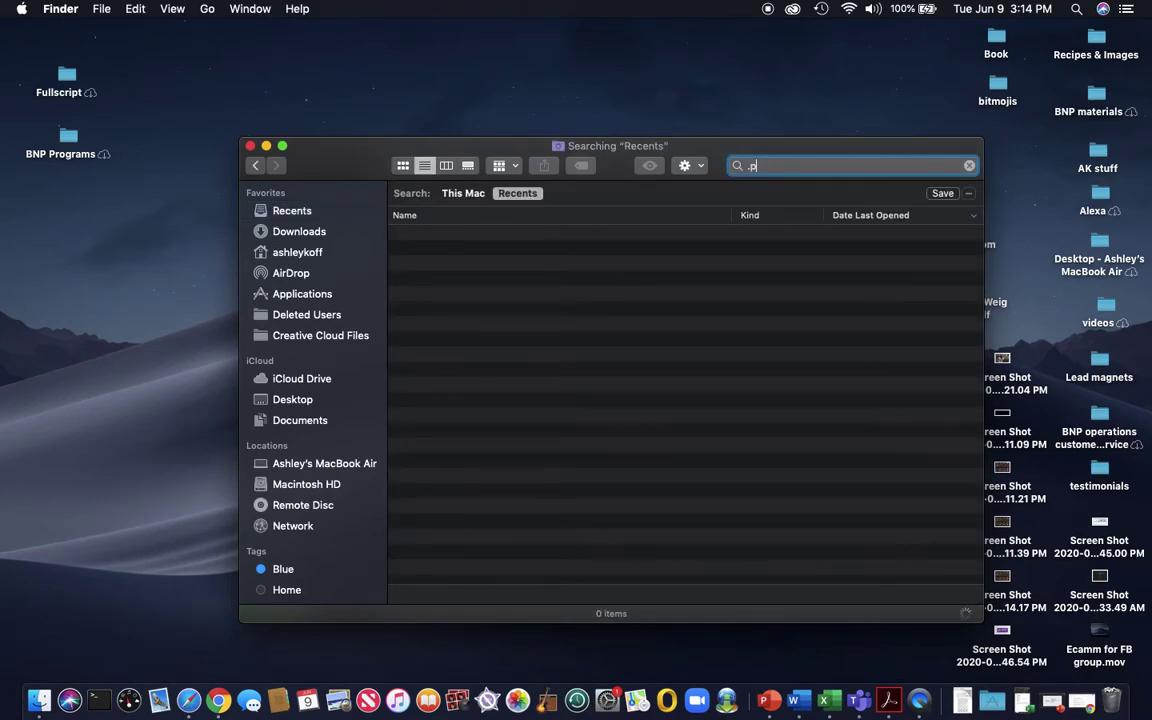
{"action": "type", "text": "df"}
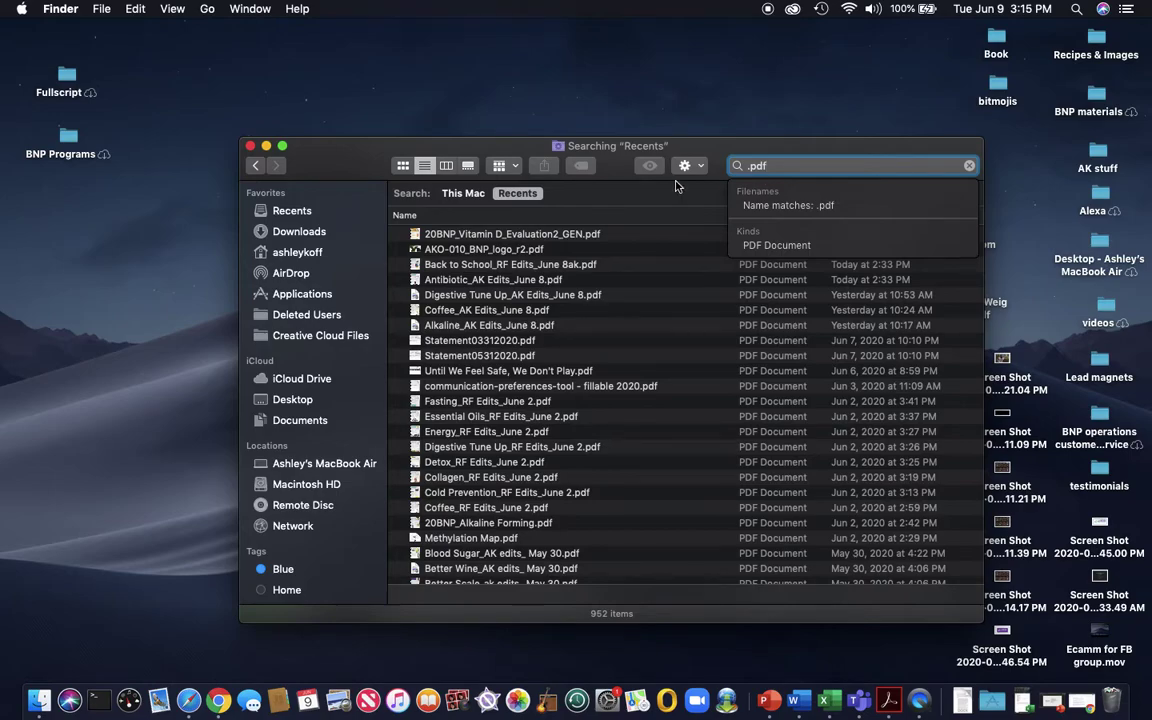
Open 20BNP_Vitamin D_Evaluation2_GEN.pdf in Preview and show its Markup toolbar
{"action": "double_click", "coordinate": [588, 236]}
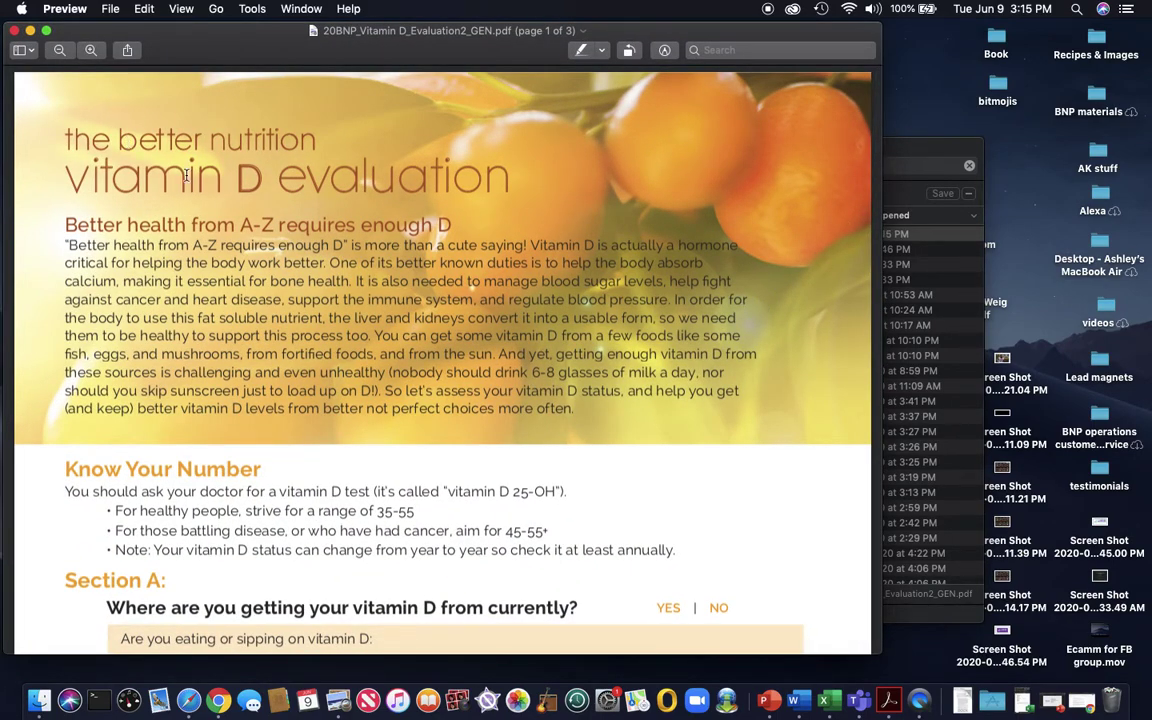
{"action": "left_click", "coordinate": [665, 51]}
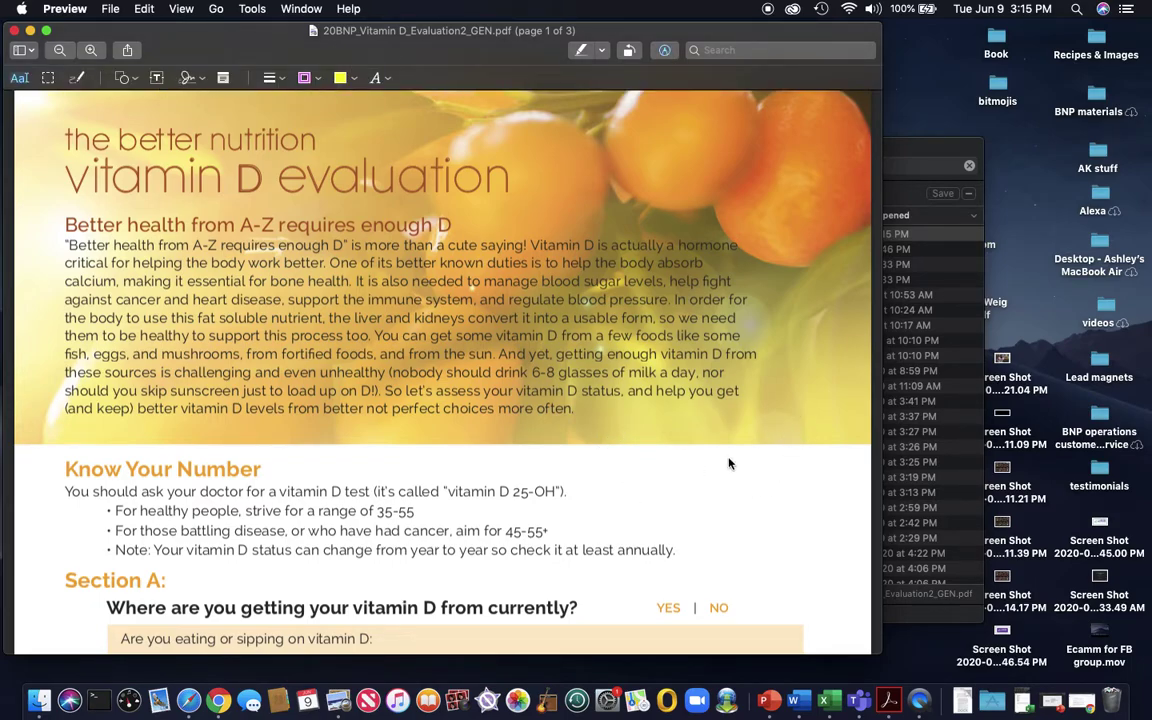
{"action": "scroll", "coordinate": [748, 478], "scroll_direction": "down", "scroll_amount": 3}
{"action": "scroll", "coordinate": [748, 478], "scroll_direction": "up", "scroll_amount": 2}
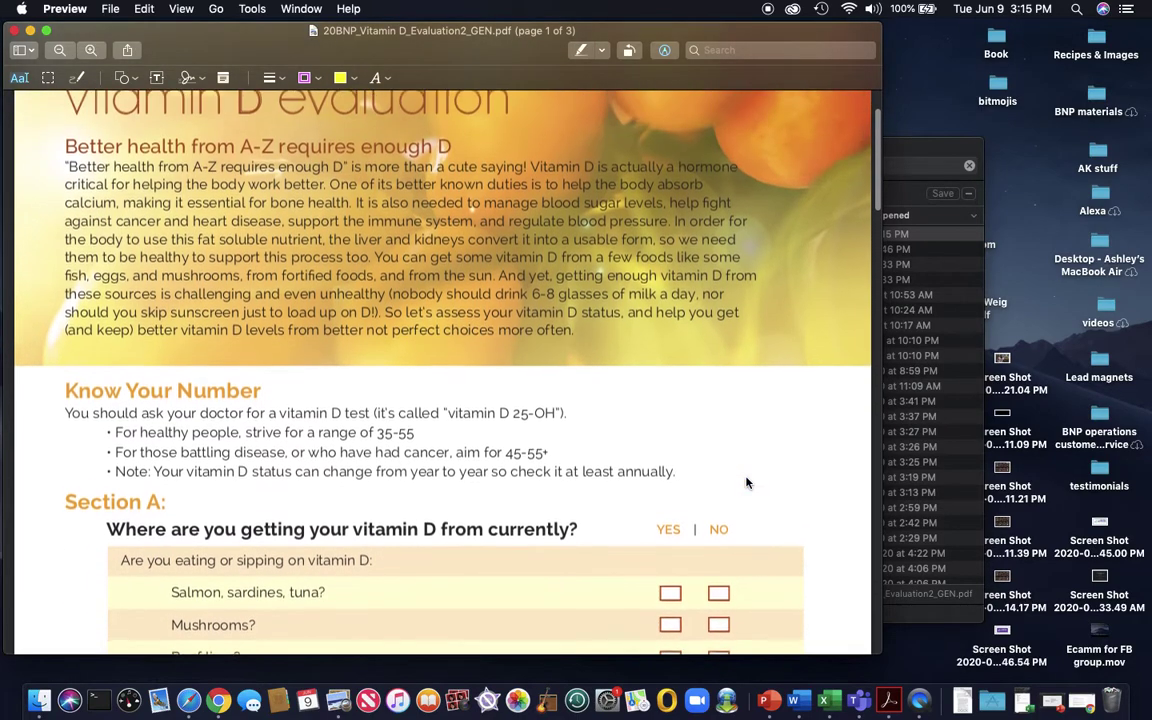
{"action": "left_click", "coordinate": [379, 78]}
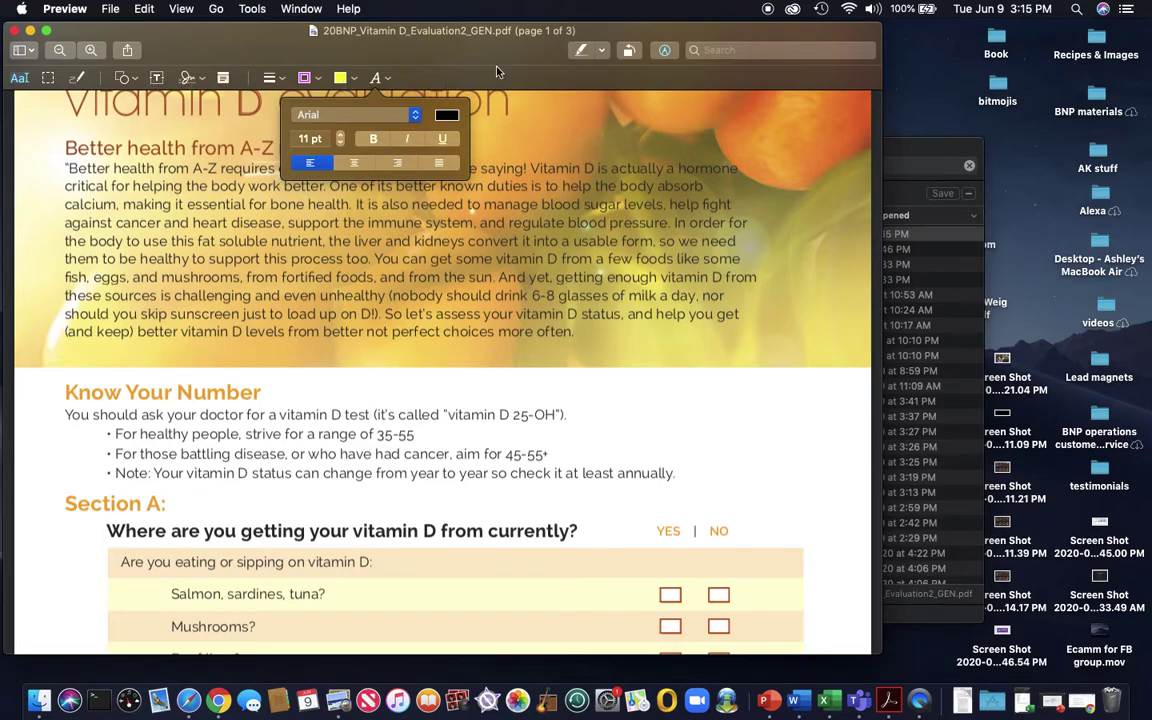
{"action": "left_click", "coordinate": [570, 82]}
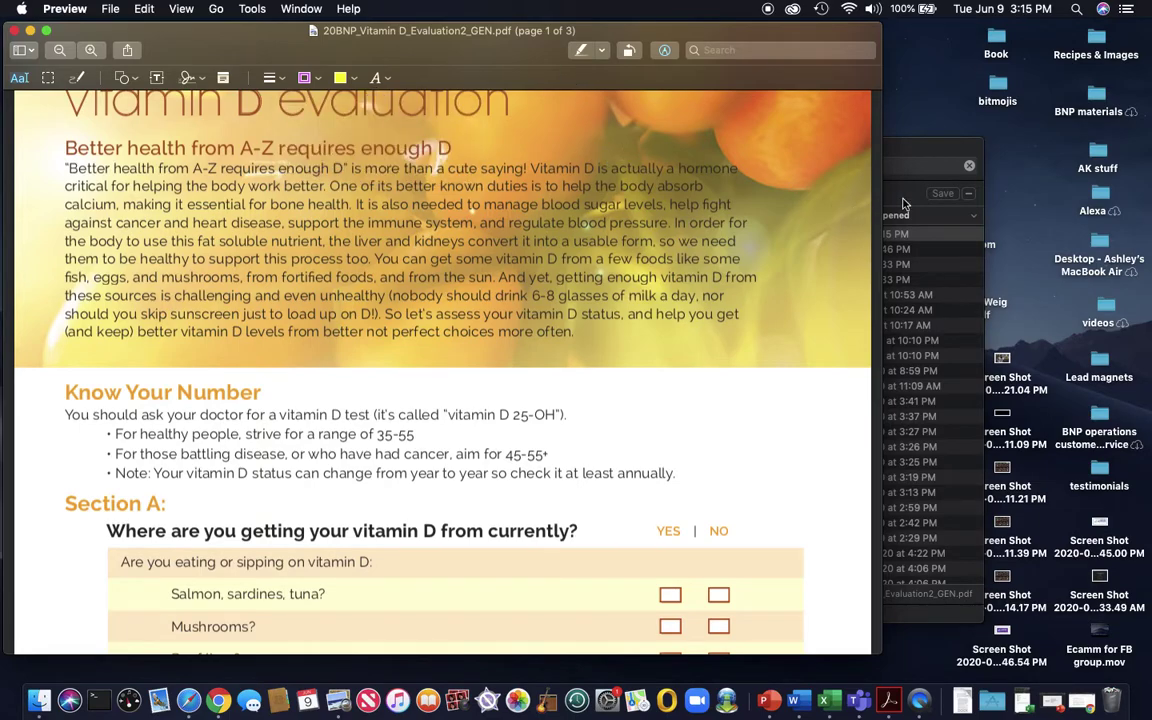
Close the Finder search window and scroll the PDF to page 3's footer logo
{"action": "left_click", "coordinate": [938, 157]}
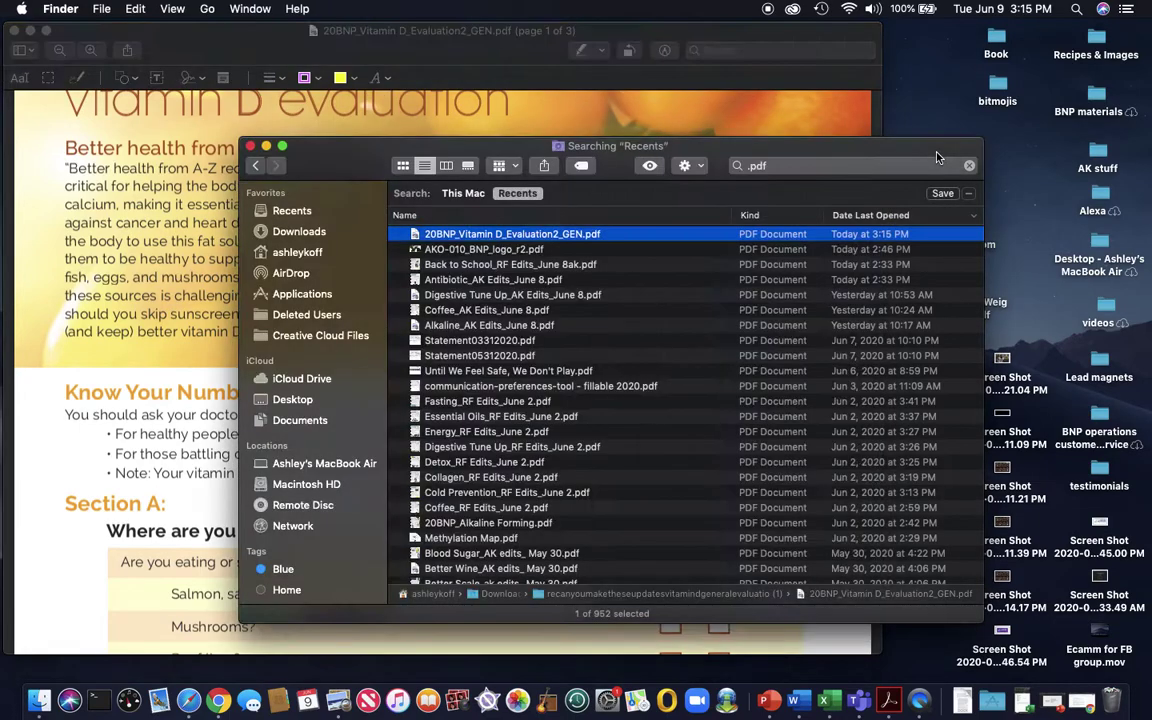
{"action": "left_click", "coordinate": [251, 148]}
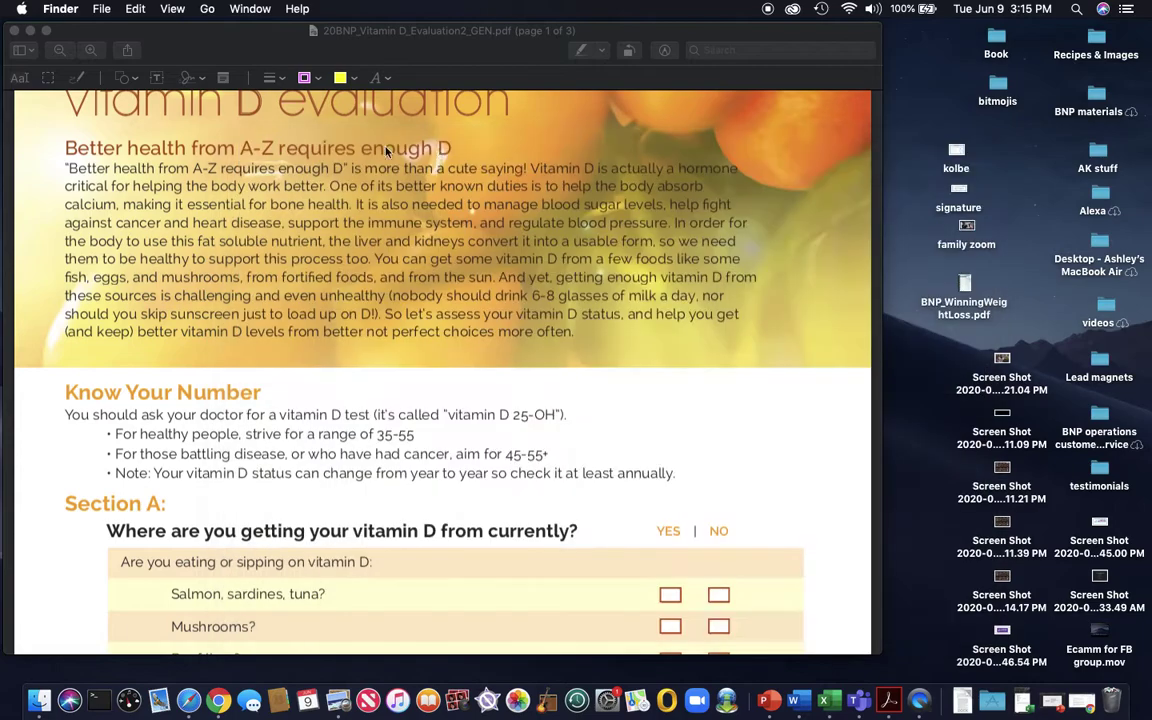
{"action": "scroll", "coordinate": [592, 221], "scroll_direction": "up", "scroll_amount": 2}
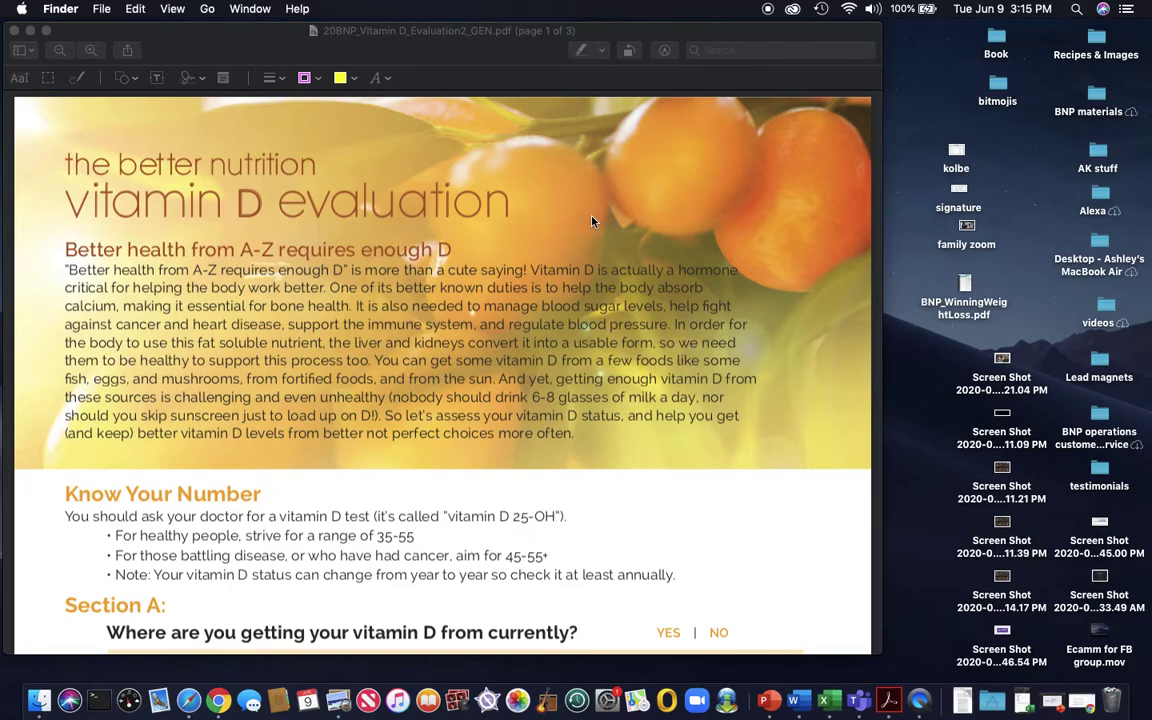
{"action": "scroll", "coordinate": [656, 355], "scroll_direction": "down", "scroll_amount": 20}
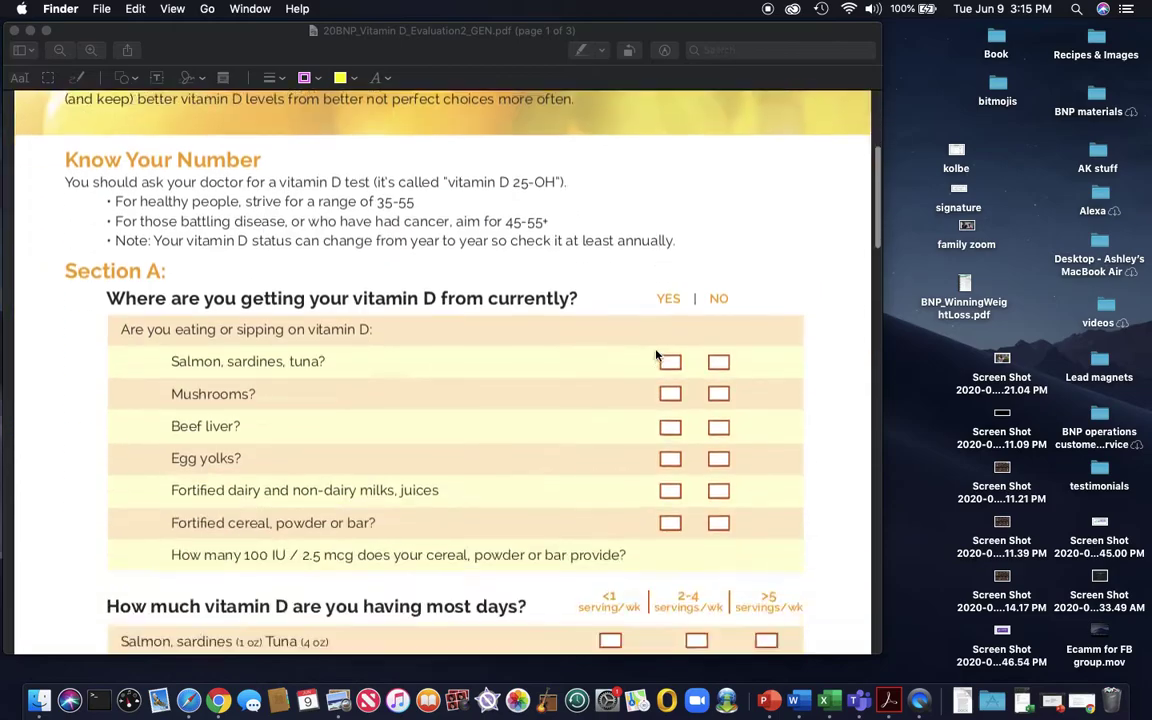
{"action": "scroll", "coordinate": [656, 355], "scroll_direction": "down", "scroll_amount": 4}
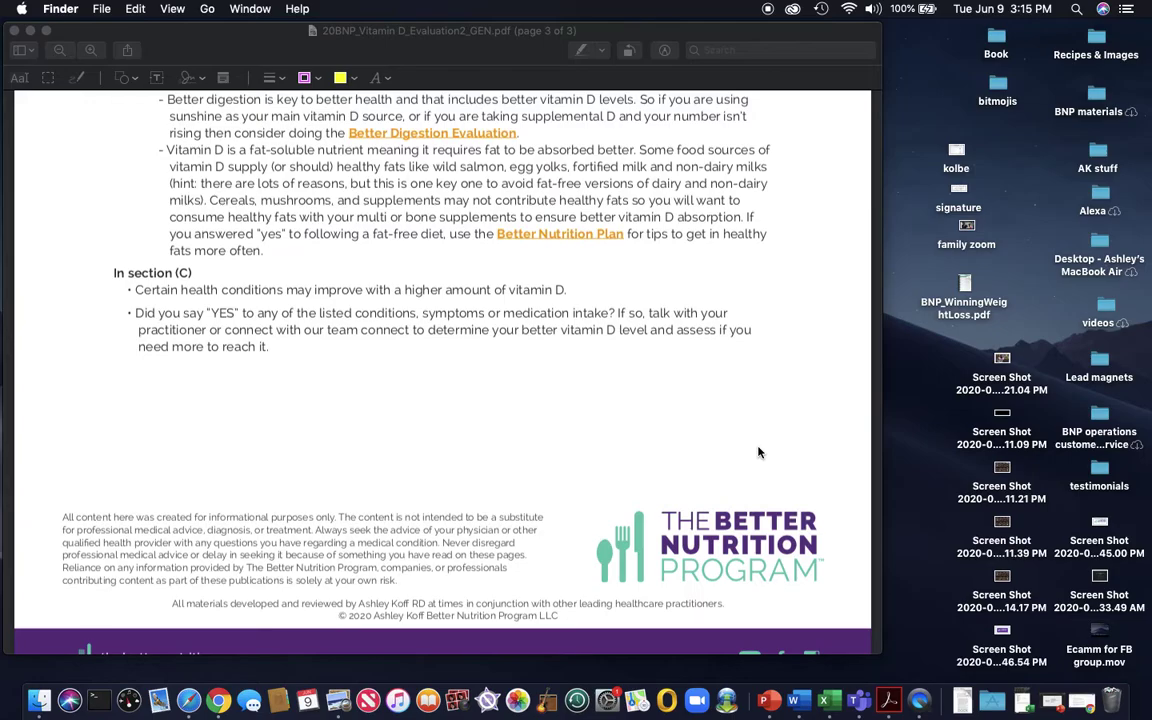
{"action": "scroll", "coordinate": [758, 453], "scroll_direction": "up", "scroll_amount": 10}
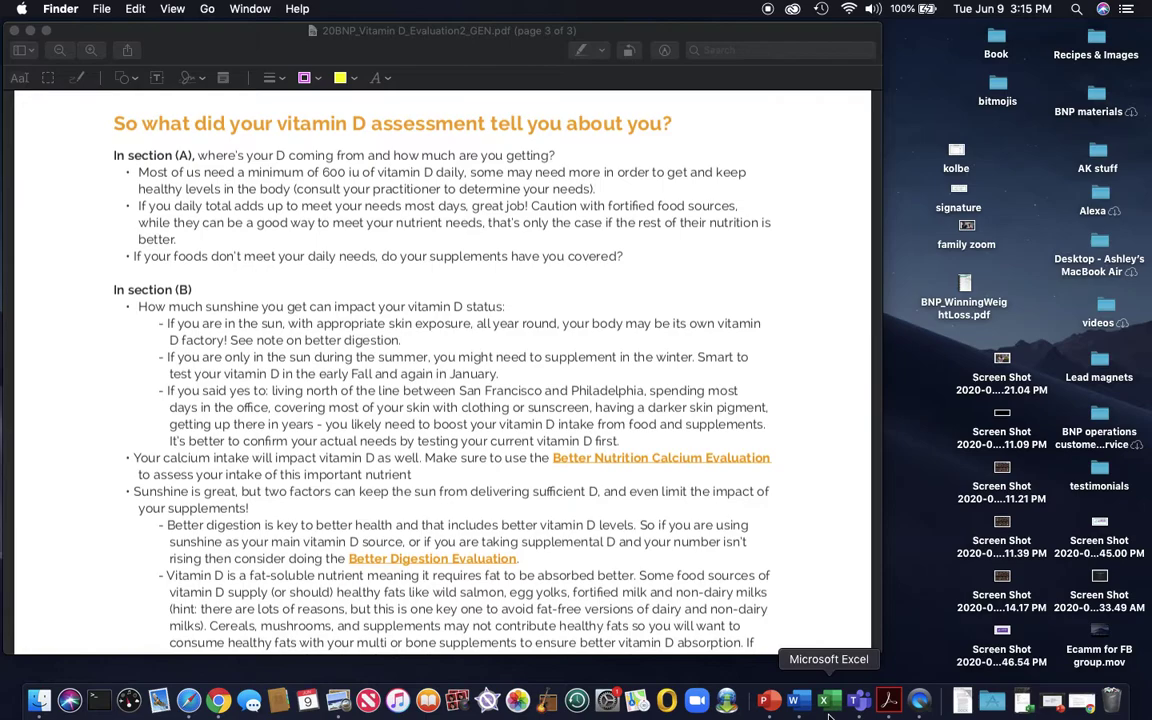
From Acrobat's Home screen, select 20BNP_Vitamin D_Evaluation 2.pdf among the May files in Downloads
{"action": "left_click", "coordinate": [889, 703]}
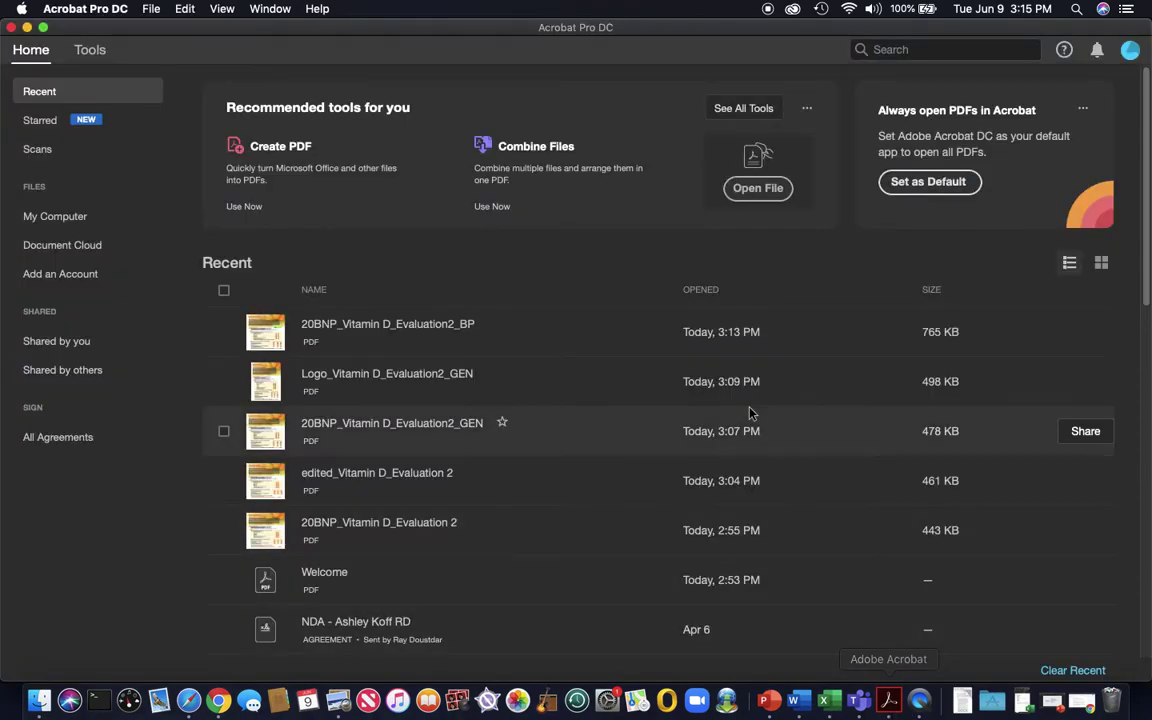
{"action": "left_click", "coordinate": [755, 192]}
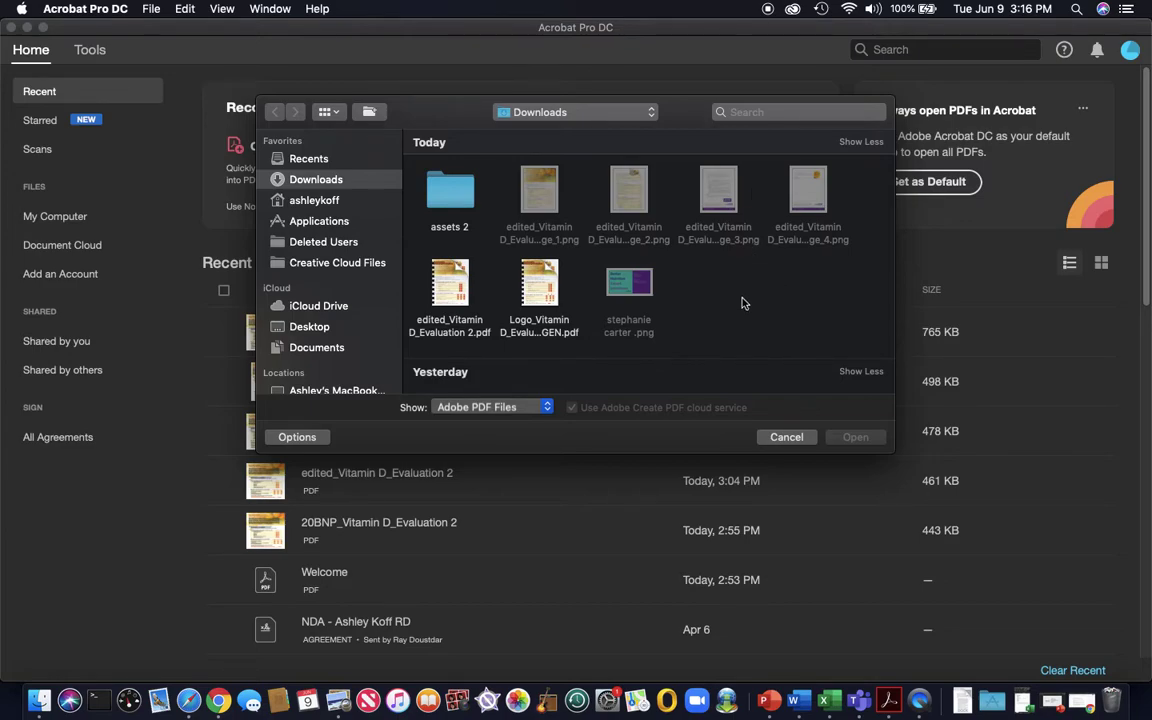
{"action": "scroll", "coordinate": [743, 303], "scroll_direction": "down", "scroll_amount": 10}
{"action": "scroll", "coordinate": [743, 303], "scroll_direction": "down", "scroll_amount": 10}
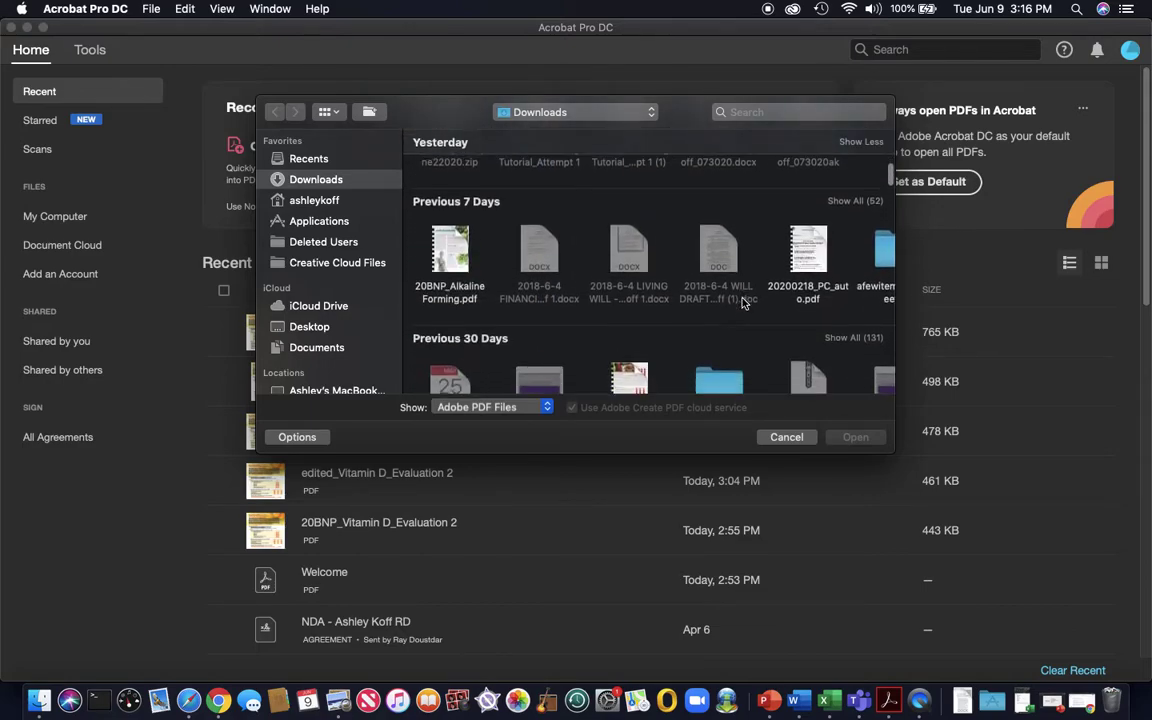
{"action": "scroll", "coordinate": [743, 303], "scroll_direction": "down", "scroll_amount": 2}
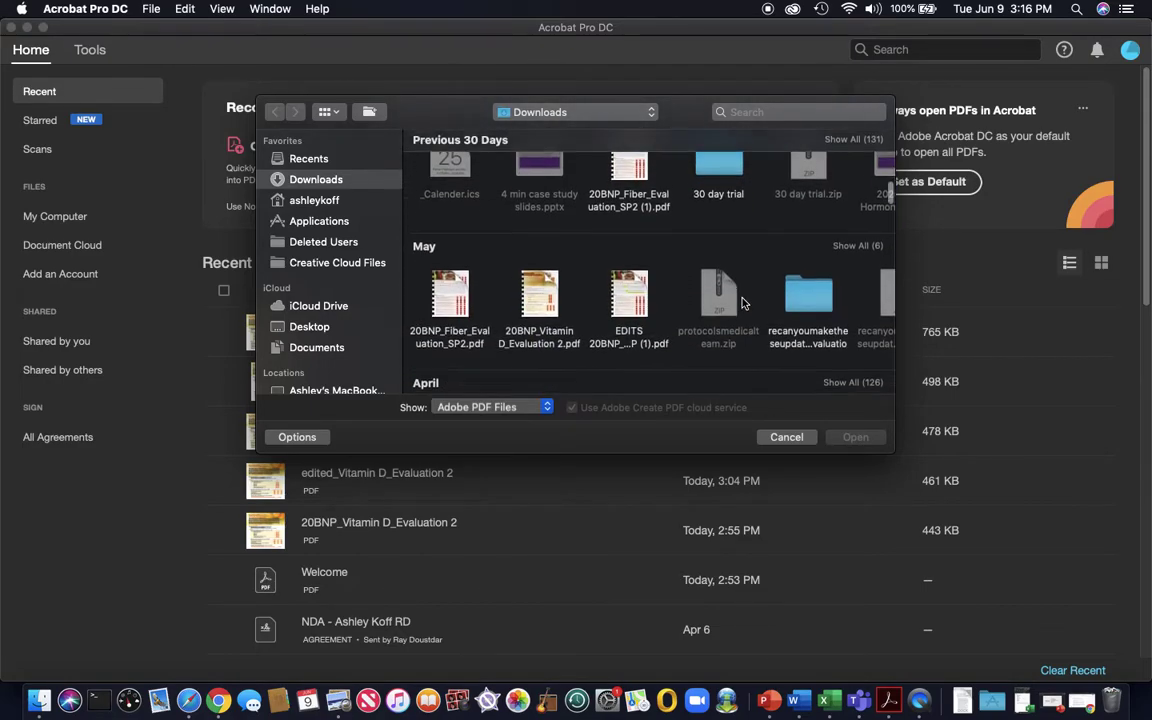
{"action": "left_click", "coordinate": [545, 287]}
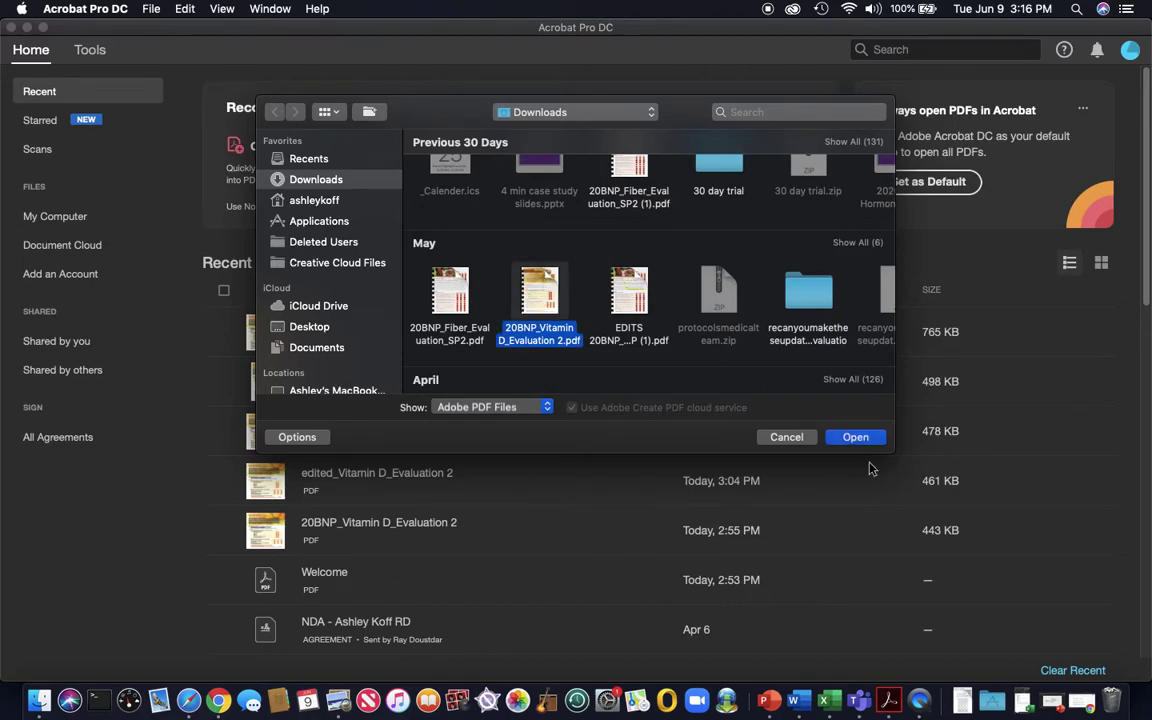
Open the Vitamin D evaluation PDF in Acrobat and scroll to the bottom of page 3
{"action": "left_click", "coordinate": [848, 437]}
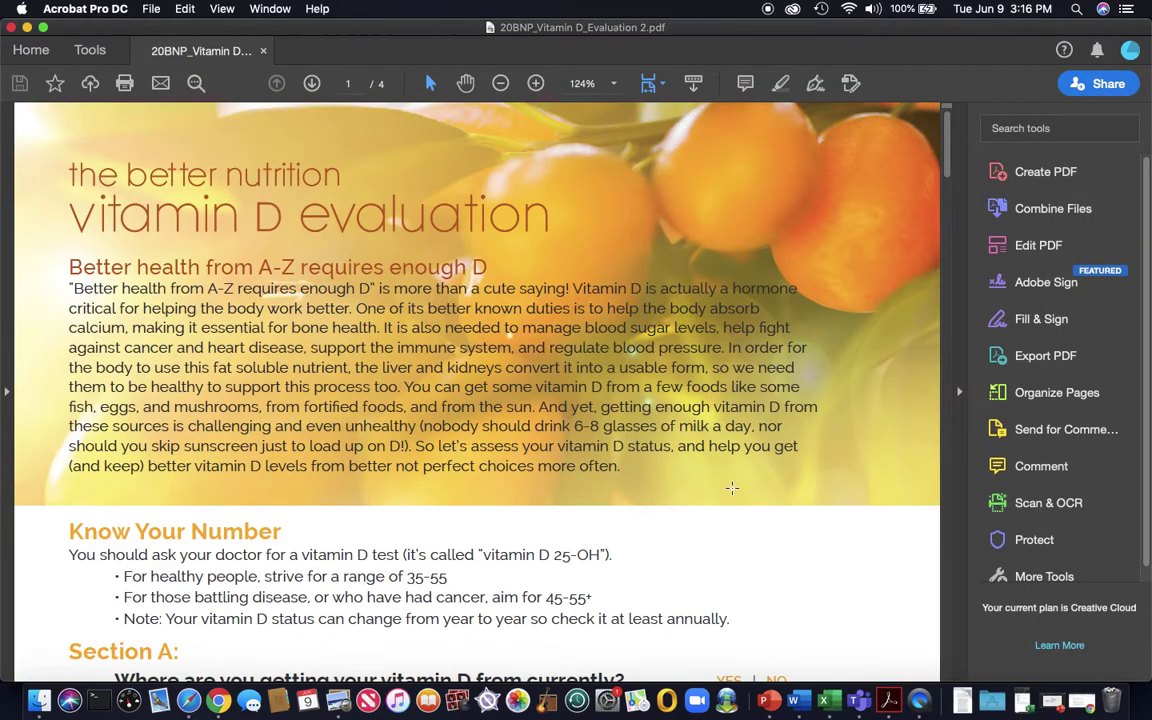
{"action": "scroll", "coordinate": [733, 494], "scroll_direction": "down", "scroll_amount": 4}
{"action": "scroll", "coordinate": [733, 494], "scroll_direction": "down", "scroll_amount": 2}
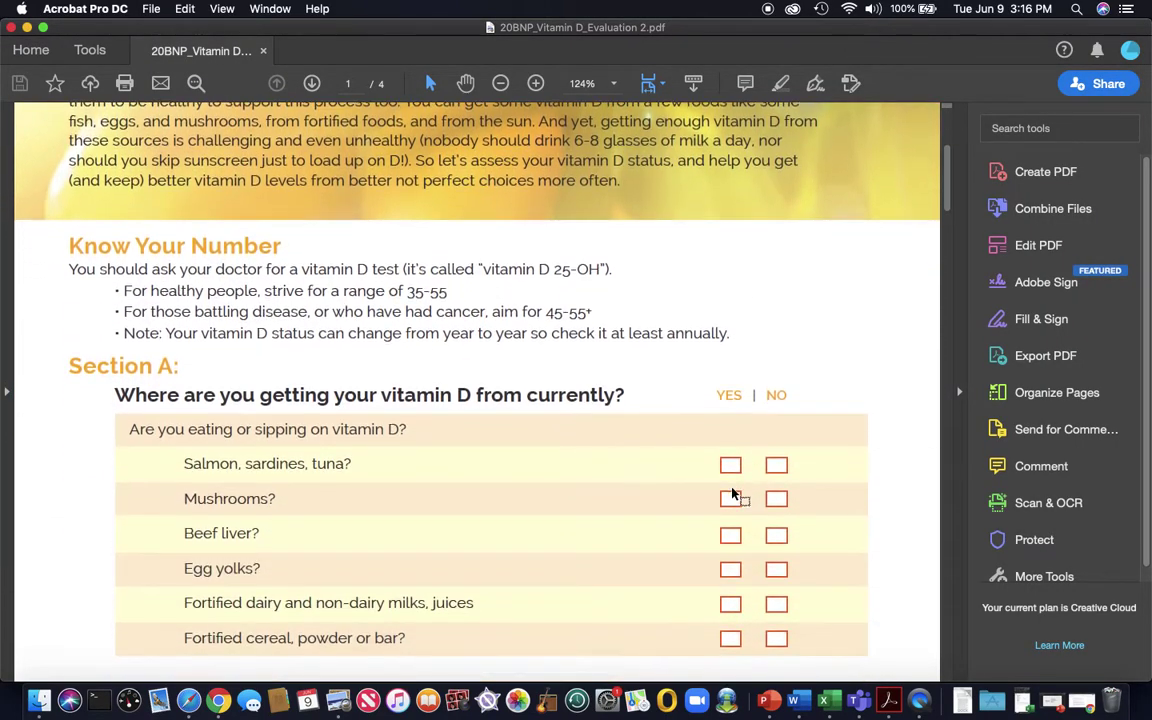
{"action": "scroll", "coordinate": [728, 453], "scroll_direction": "up", "scroll_amount": 5}
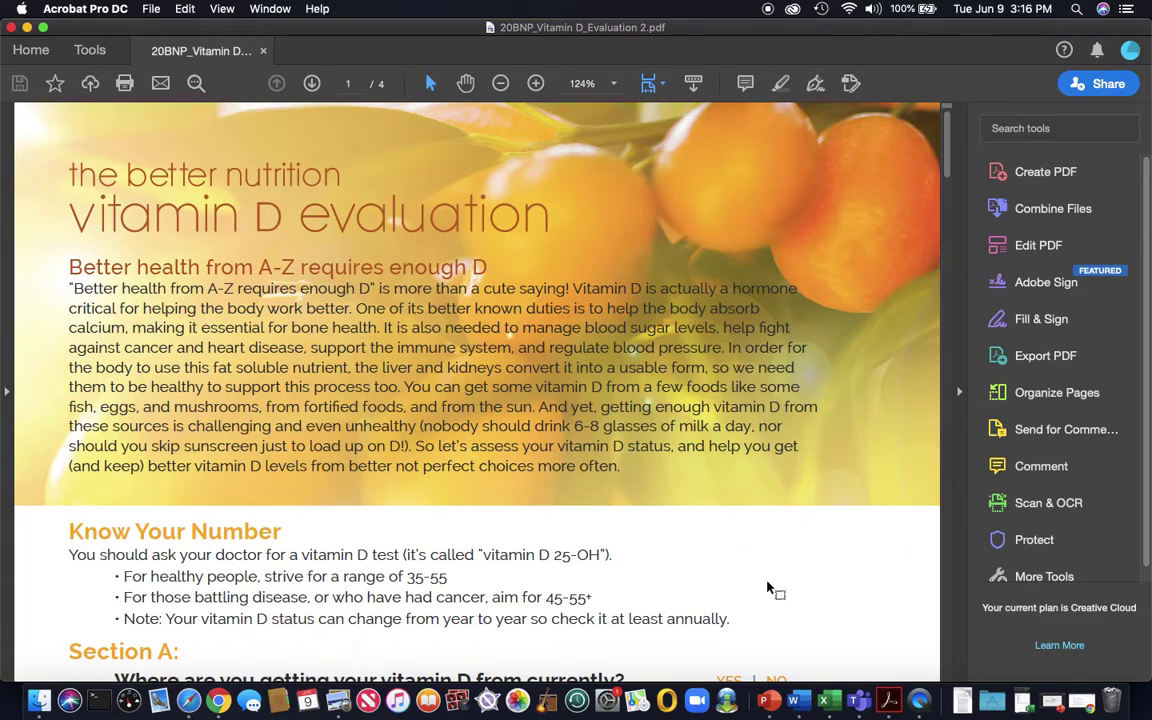
{"action": "scroll", "coordinate": [768, 586], "scroll_direction": "down", "scroll_amount": 10}
{"action": "scroll", "coordinate": [767, 584], "scroll_direction": "down", "scroll_amount": 15}
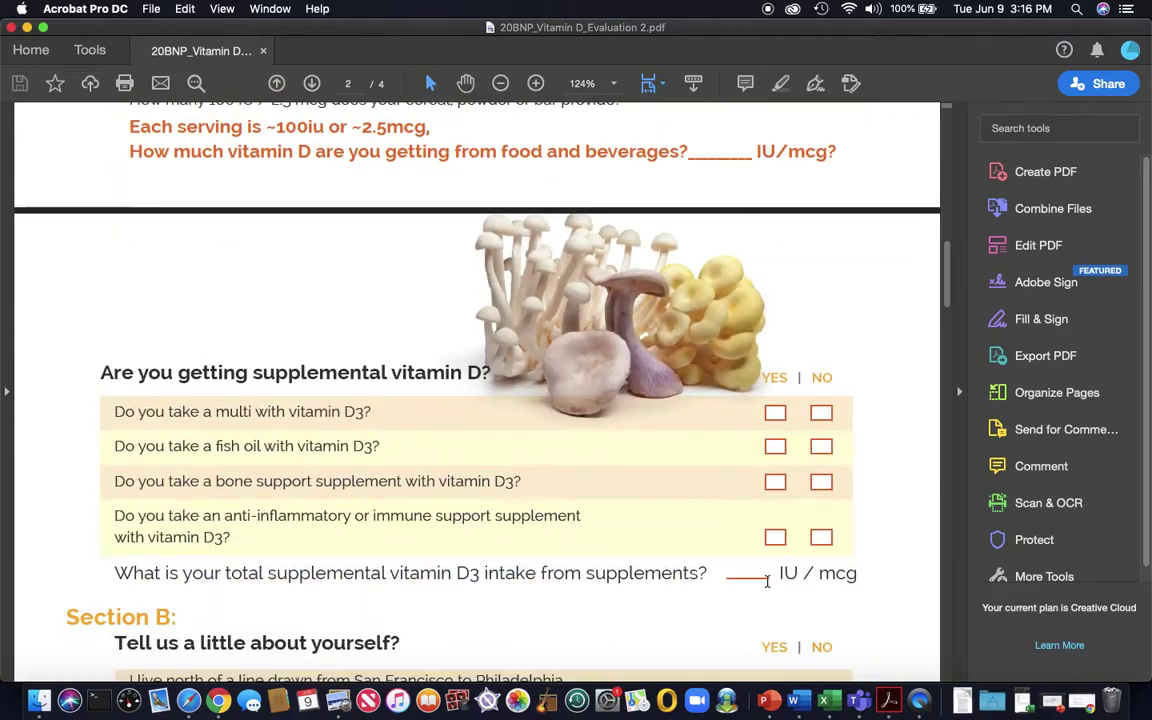
{"action": "scroll", "coordinate": [770, 590], "scroll_direction": "down", "scroll_amount": 10}
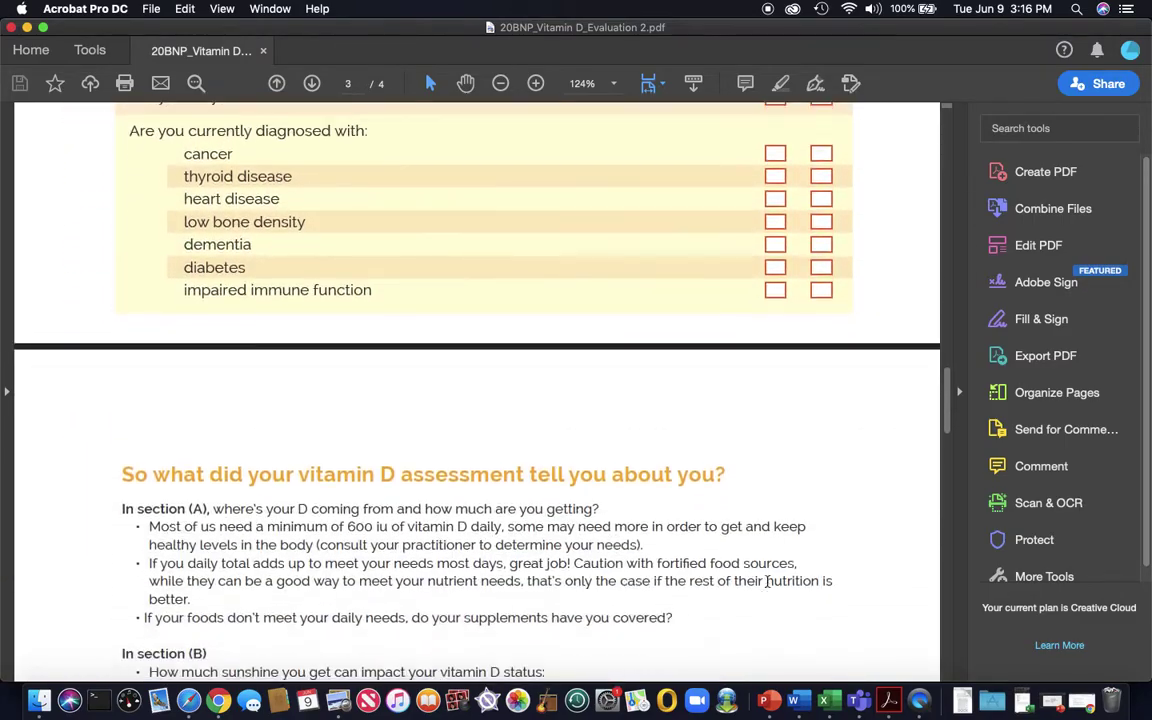
{"action": "scroll", "coordinate": [760, 505], "scroll_direction": "down", "scroll_amount": 8}
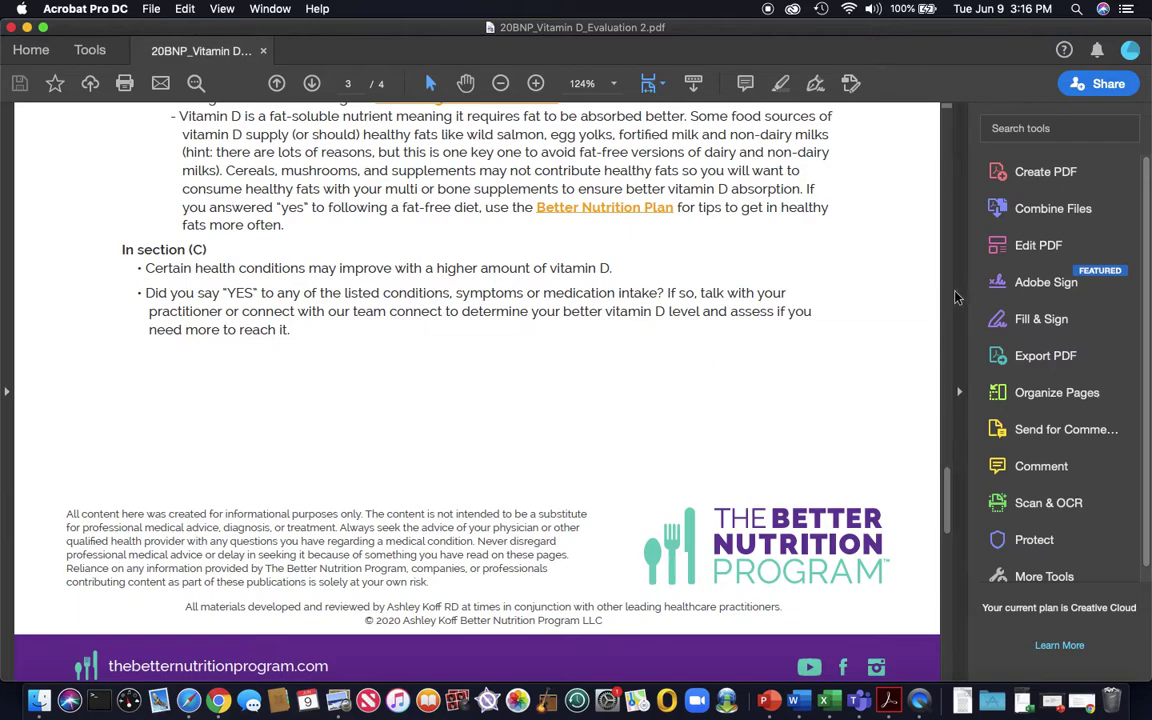
Turn on Edit PDF and load the purple logo Screen Shot from Recents through Add Image
{"action": "left_click", "coordinate": [1027, 246]}
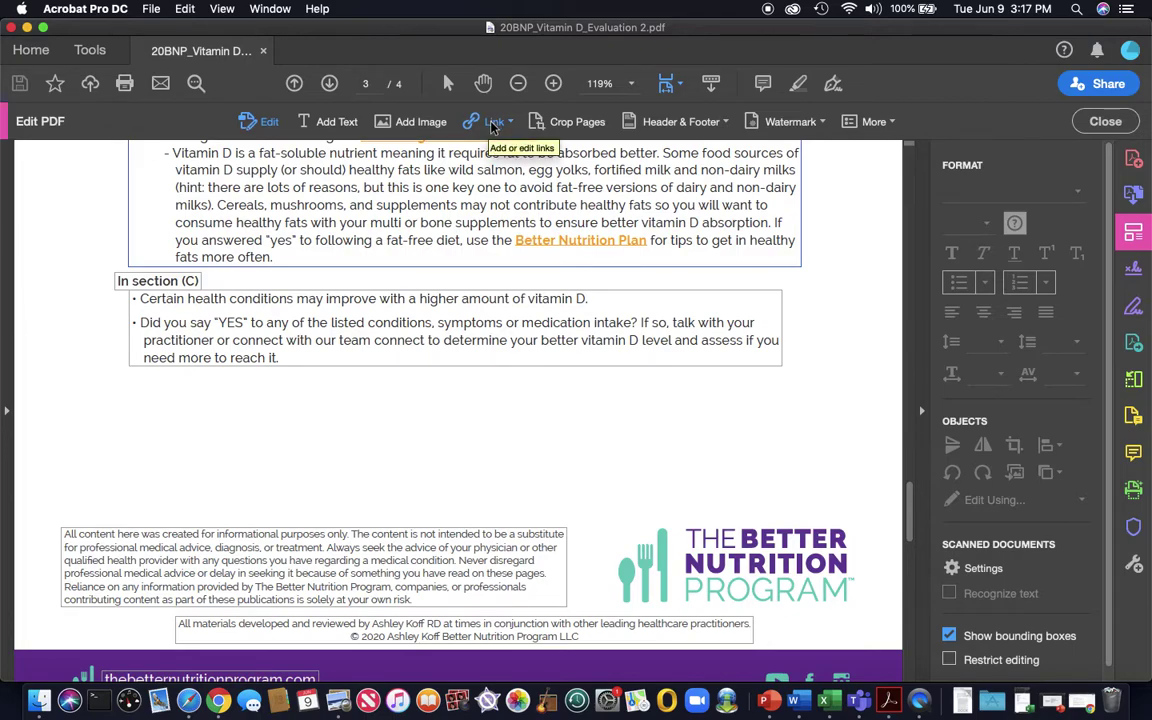
{"action": "left_click", "coordinate": [420, 122]}
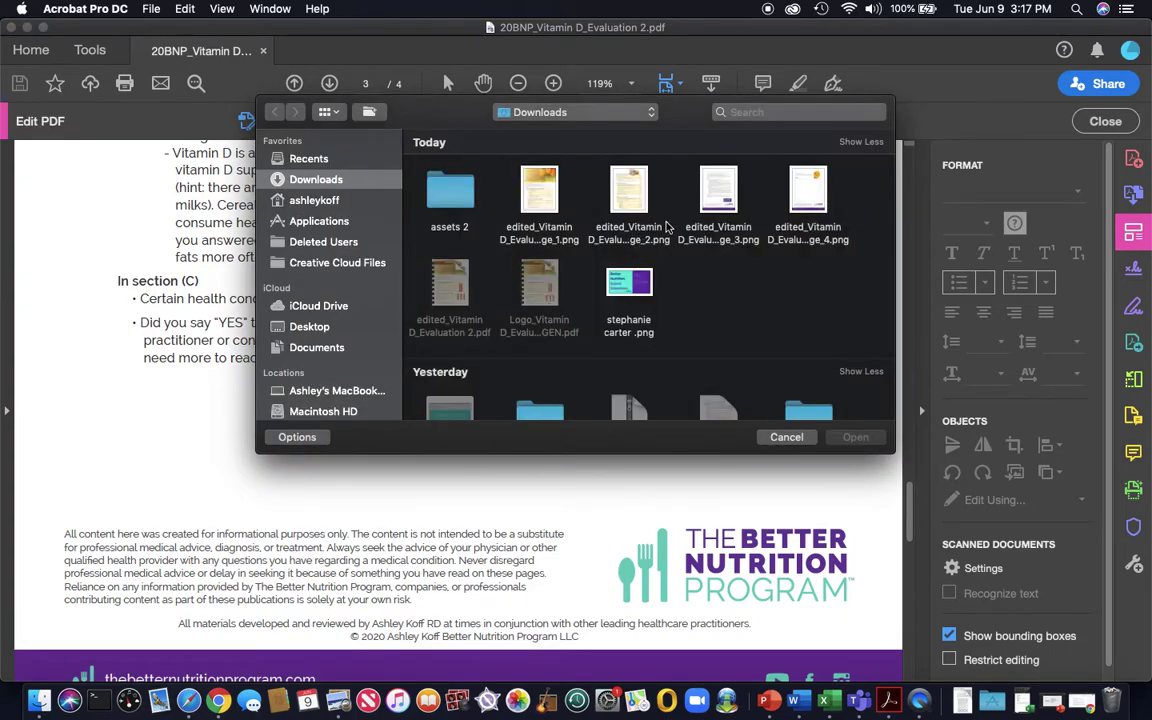
{"action": "scroll", "coordinate": [568, 292], "scroll_direction": "down", "scroll_amount": 10}
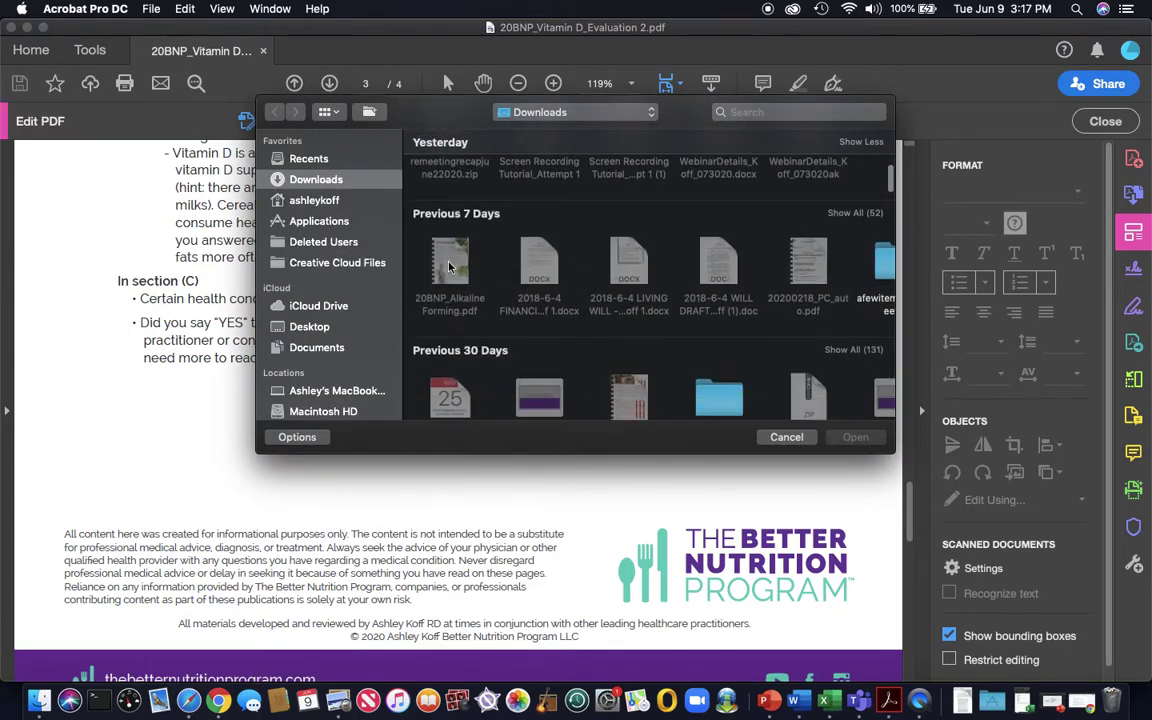
{"action": "left_click", "coordinate": [305, 159]}
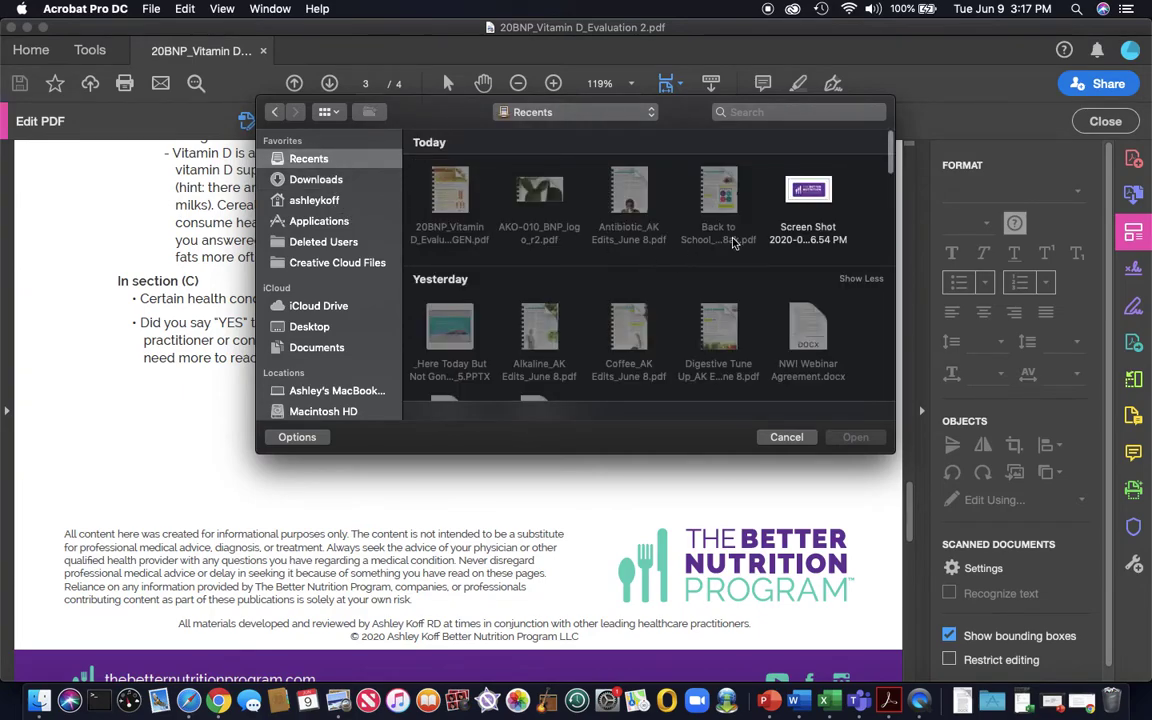
{"action": "left_click", "coordinate": [800, 190]}
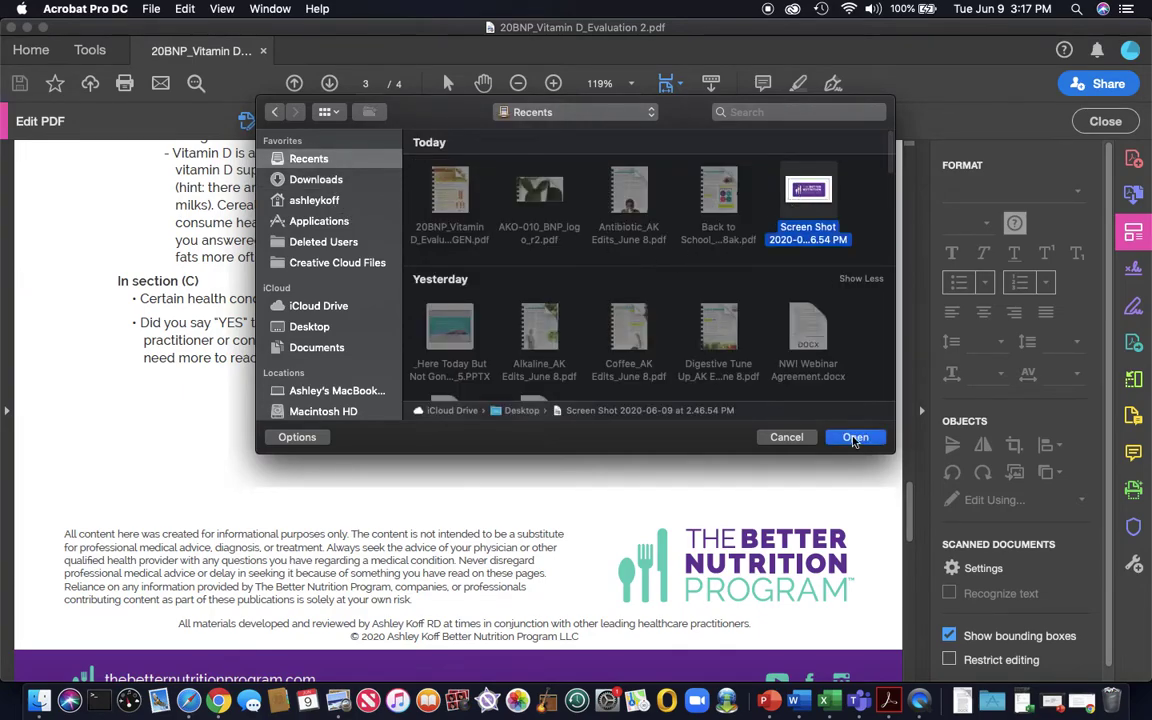
{"action": "left_click", "coordinate": [838, 438]}
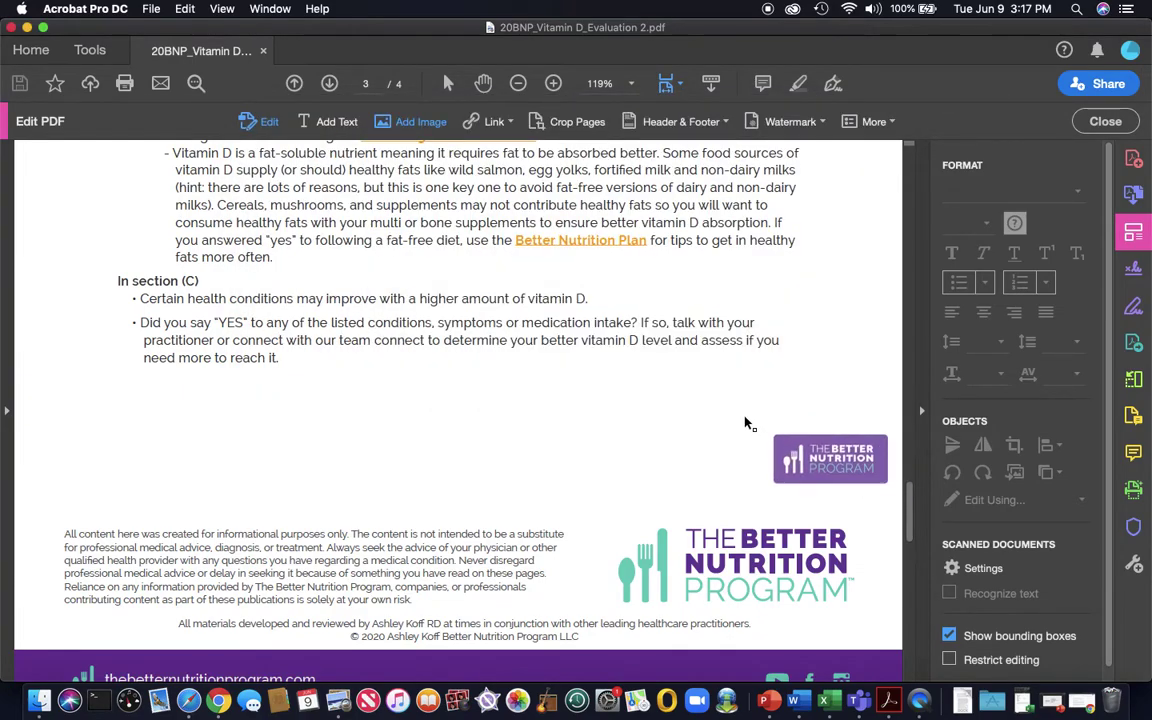
Drop the logo on page 3, shrink it twice, and move it just under Section C's text
{"action": "left_click", "coordinate": [595, 380]}
{"action": "left_click_drag", "start_coordinate": [594, 380], "coordinate": [540, 399]}
{"action": "left_click_drag", "start_coordinate": [394, 350], "coordinate": [575, 464]}
{"action": "left_click_drag", "start_coordinate": [643, 445], "coordinate": [594, 392]}
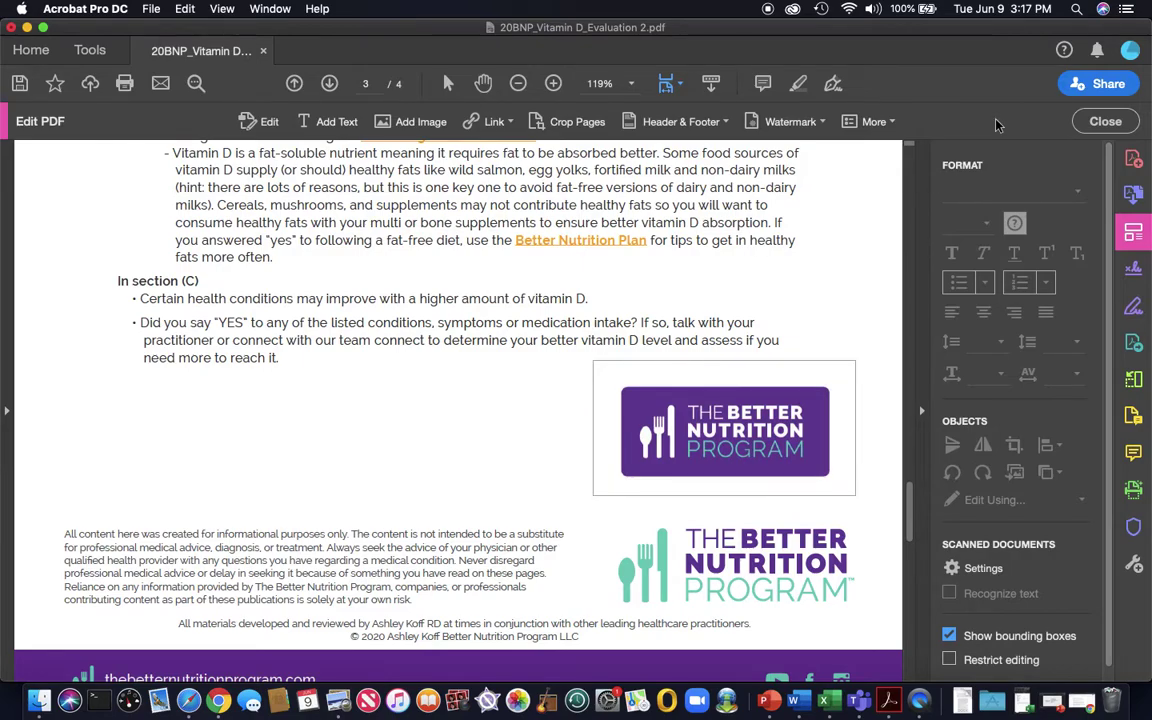
Save a copy to Downloads as 'Logo added BNP_Vitamin D_Evaluation 2.pdf' in Adobe PDF Files format
{"action": "left_click", "coordinate": [150, 9]}
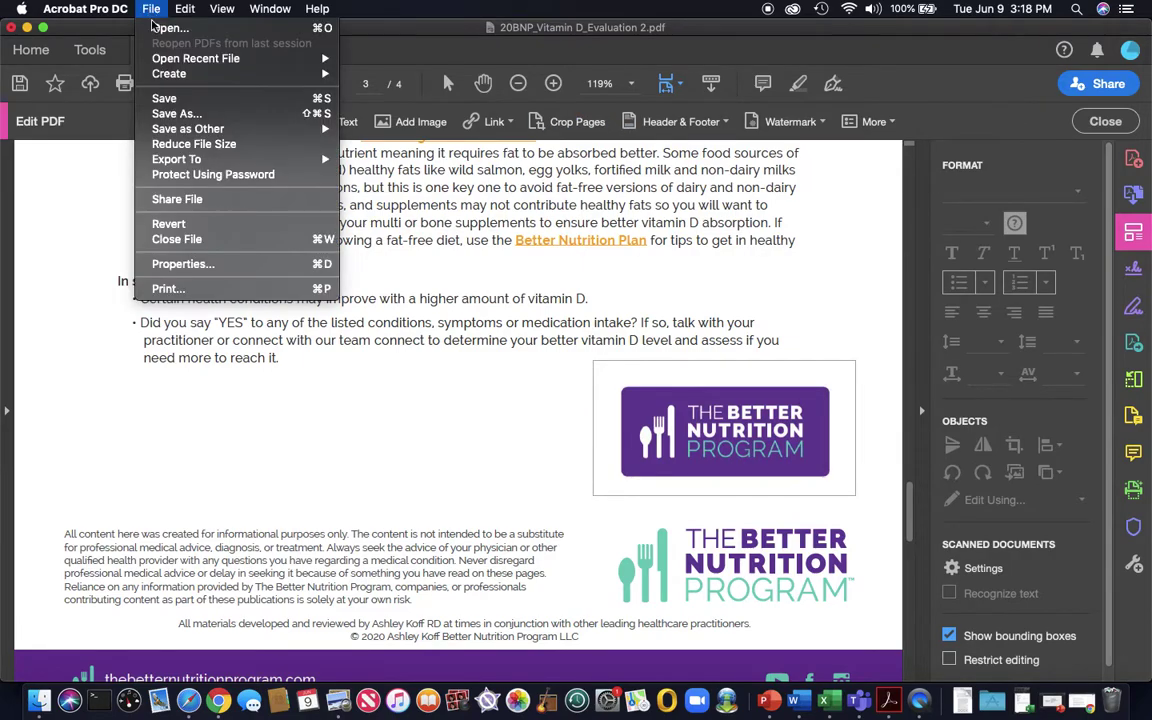
{"action": "left_click", "coordinate": [160, 113]}
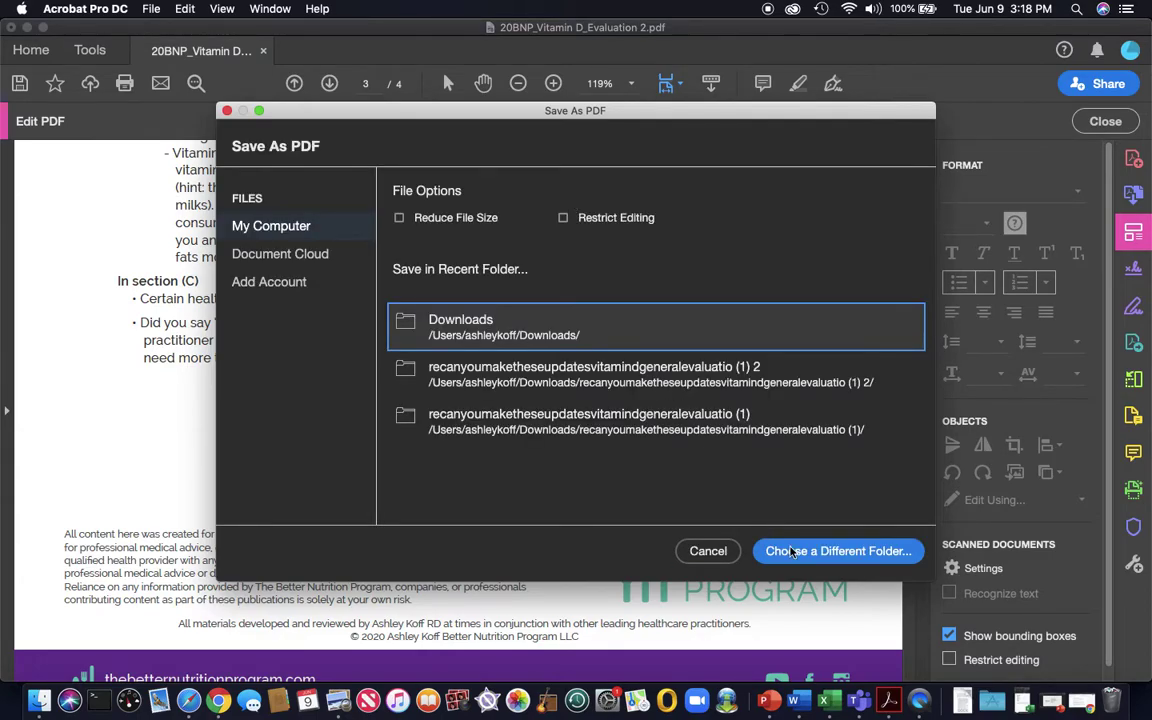
{"action": "left_click", "coordinate": [790, 551]}
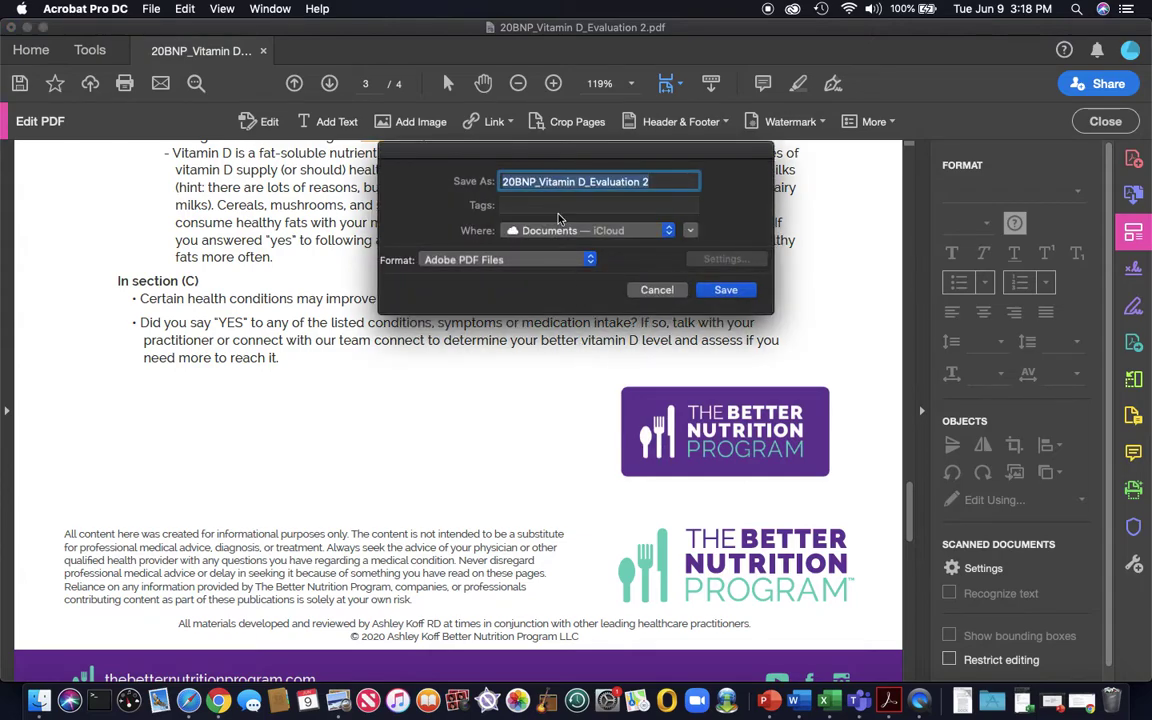
{"action": "left_click", "coordinate": [668, 232]}
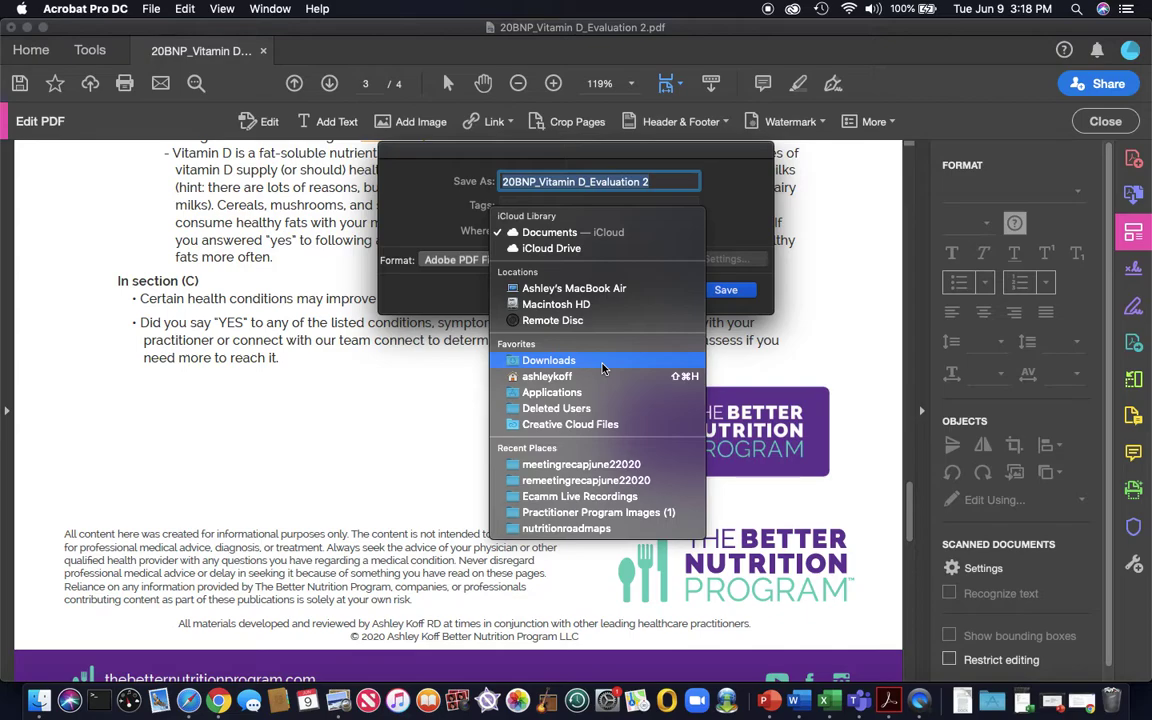
{"action": "left_click", "coordinate": [548, 360]}
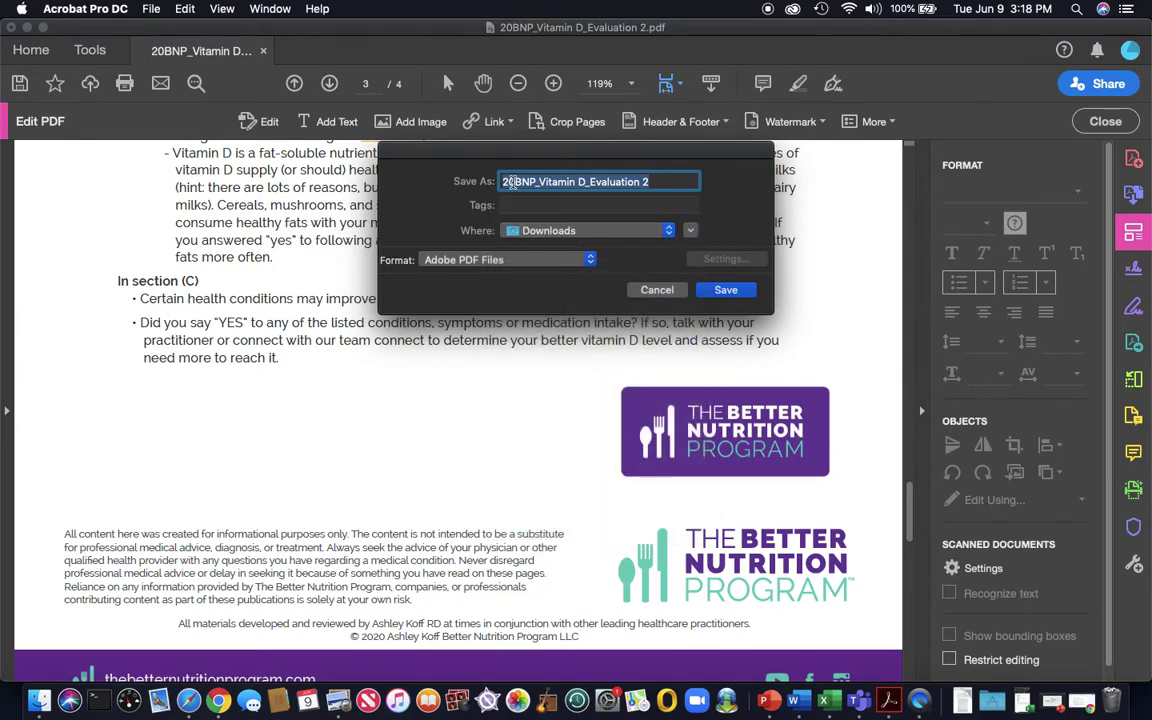
{"action": "left_click", "coordinate": [514, 182]}
{"action": "key", "text": "BackSpace"}
{"action": "key", "text": "BackSpace"}
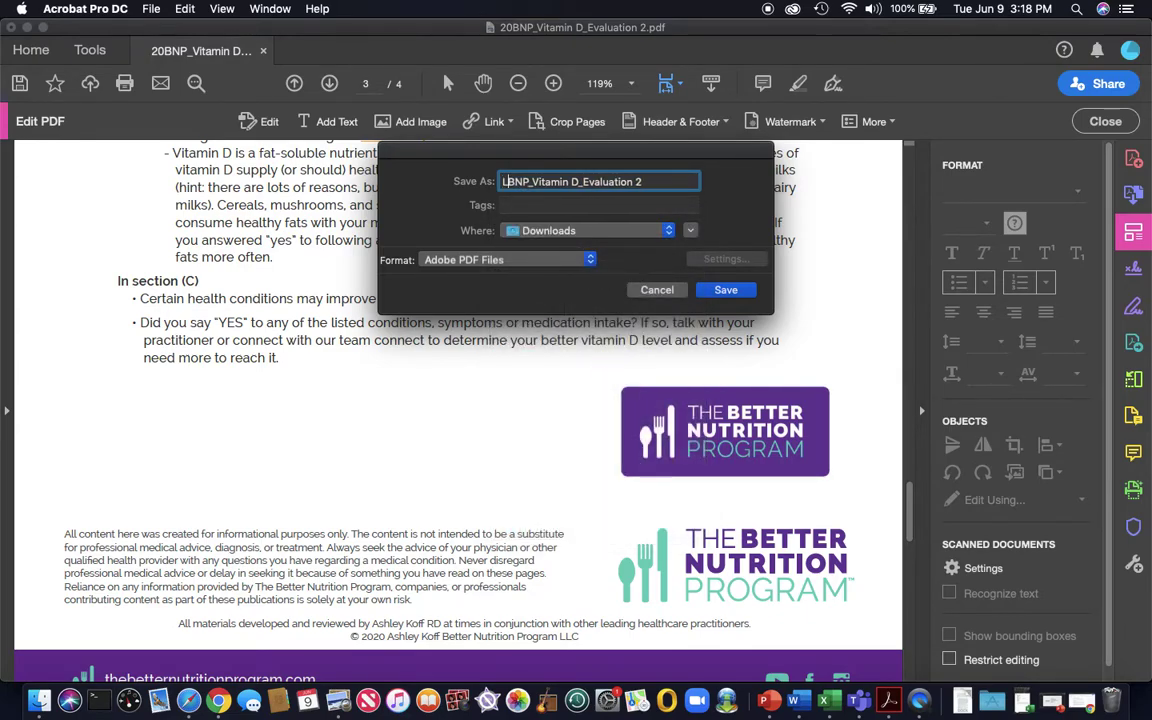
{"action": "type", "text": "Logo added"}
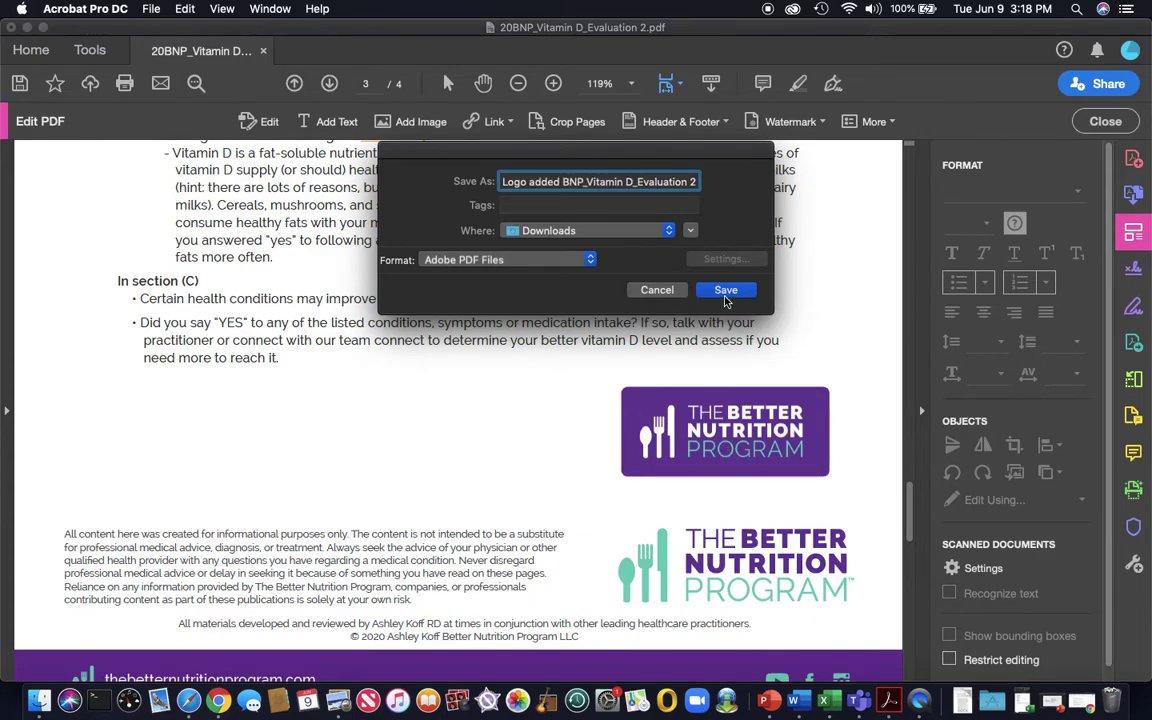
{"action": "left_click", "coordinate": [590, 260]}
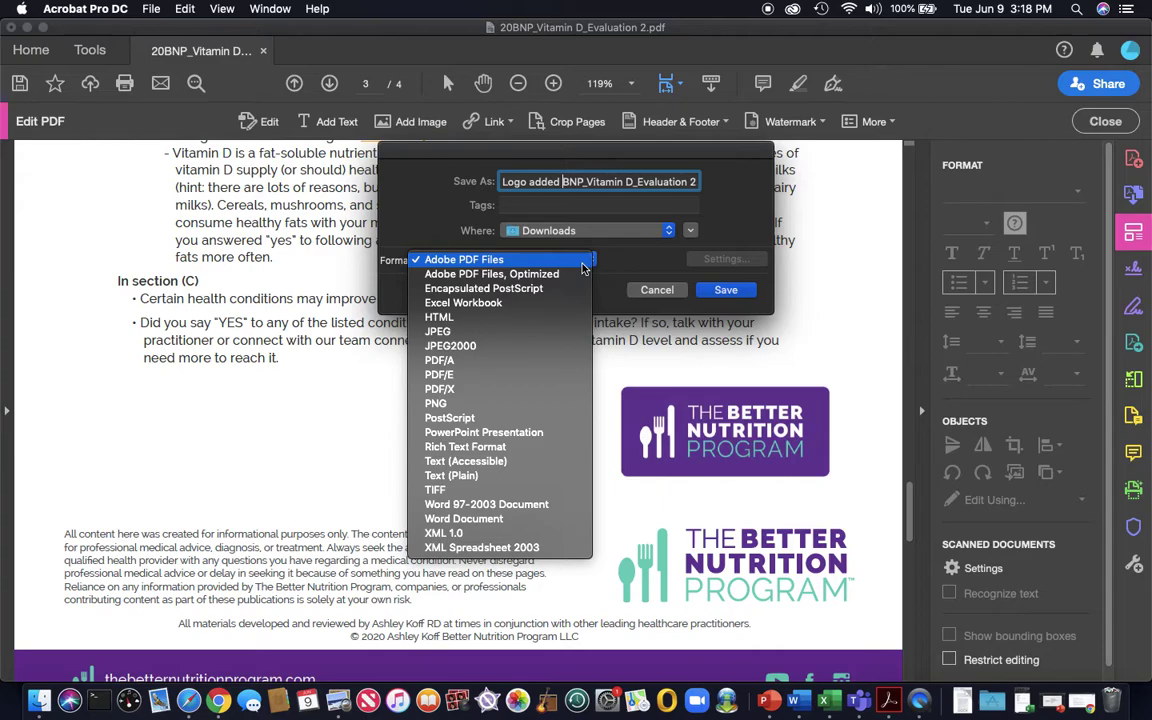
{"action": "left_click", "coordinate": [661, 371]}
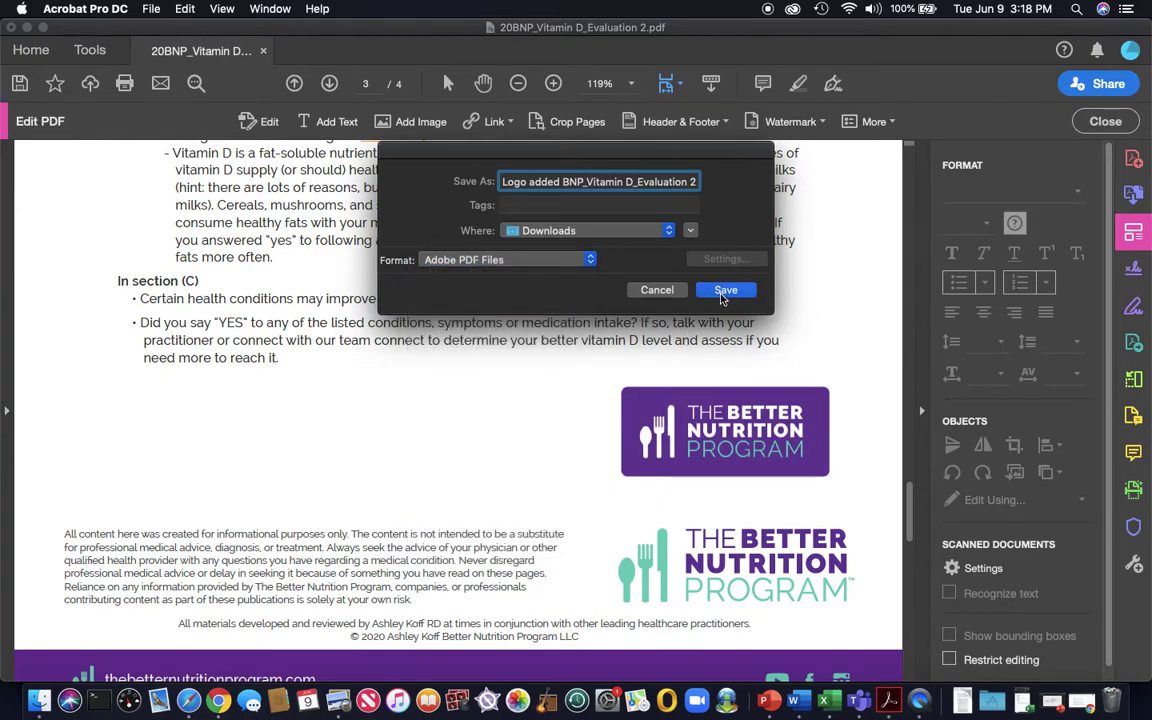
{"action": "left_click", "coordinate": [726, 289]}
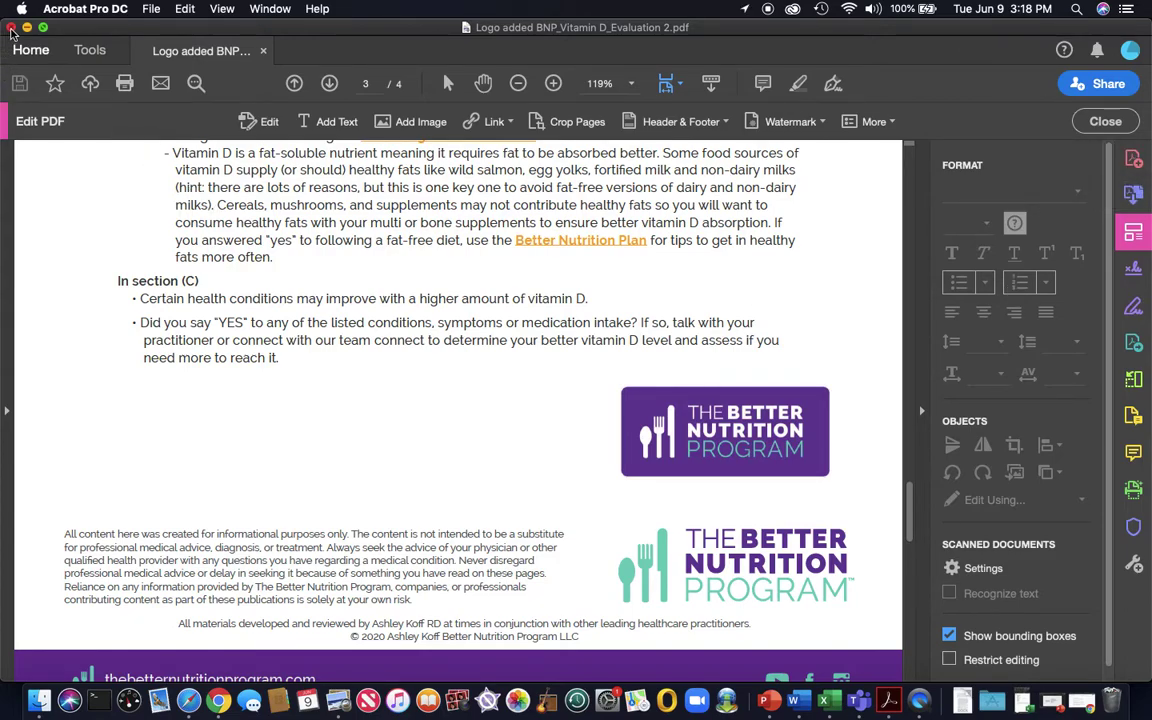
Close the PDF windows, then search Finder for '.pdf' scoped to the Downloads folder
{"action": "left_click", "coordinate": [11, 28]}
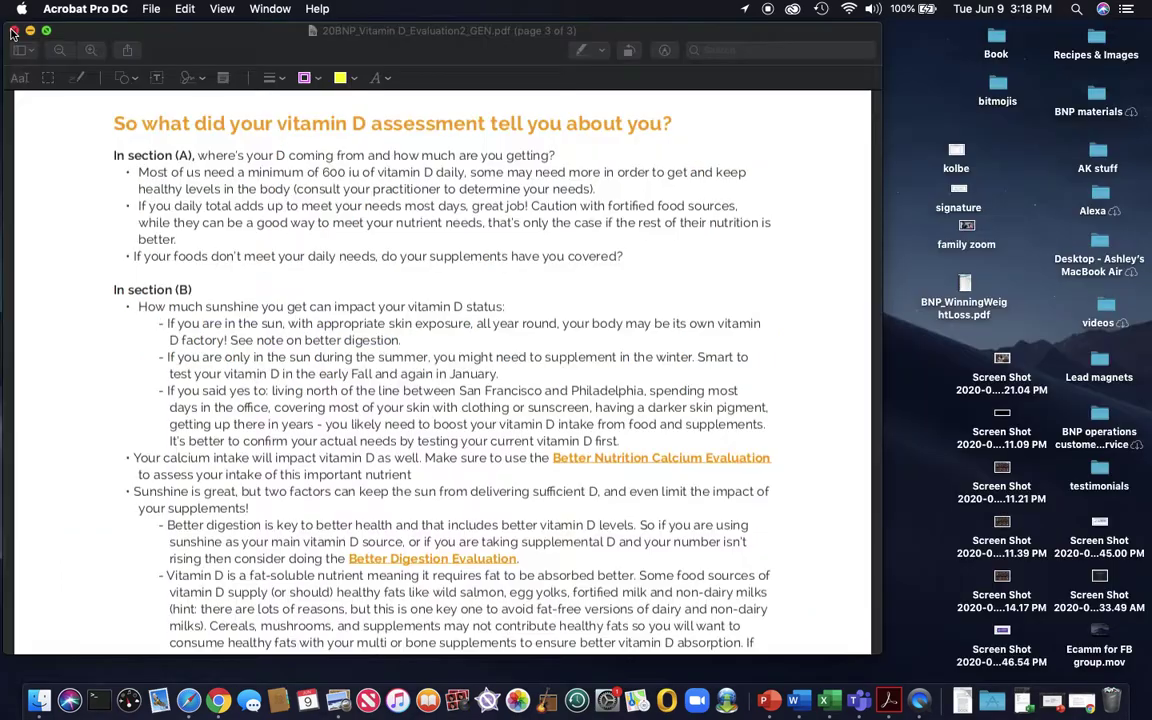
{"action": "left_click", "coordinate": [12, 31]}
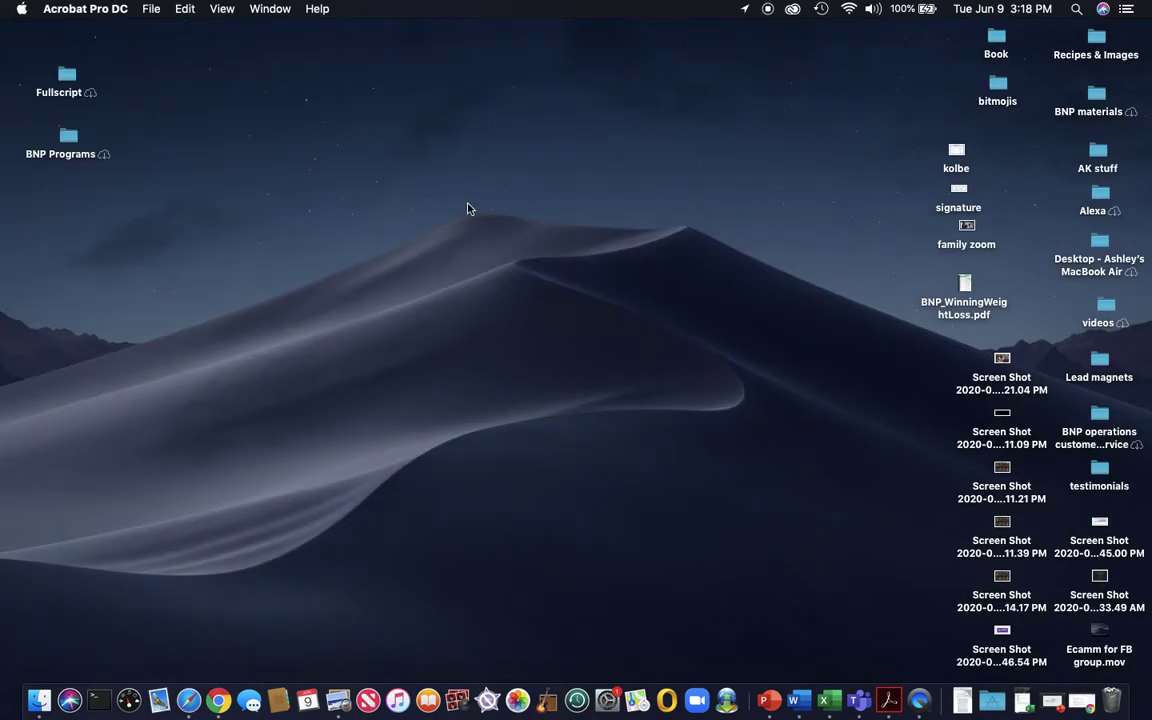
{"action": "left_click", "coordinate": [39, 700]}
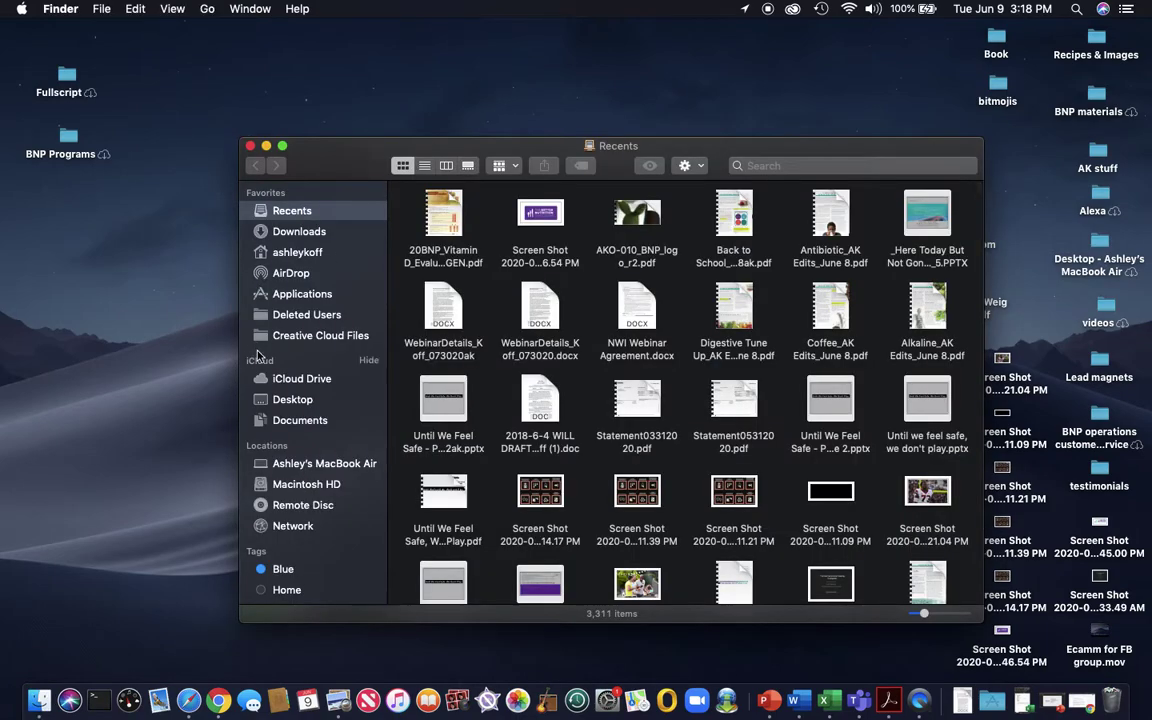
{"action": "left_click", "coordinate": [302, 233]}
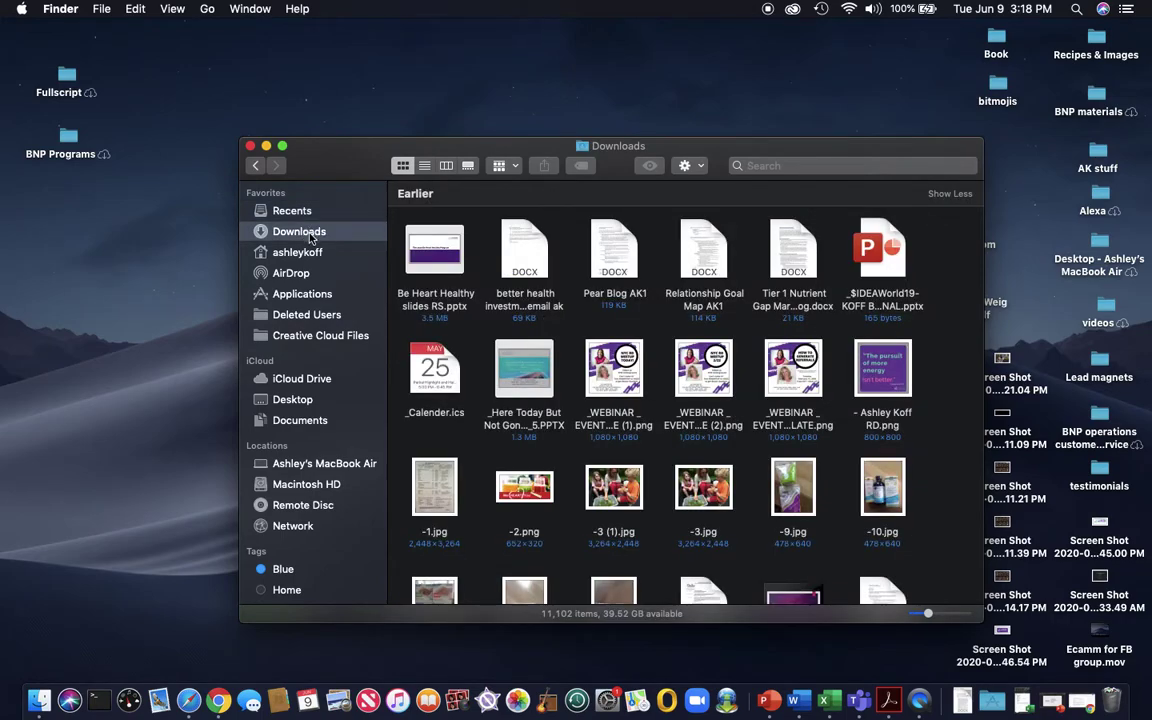
{"action": "left_click", "coordinate": [795, 166]}
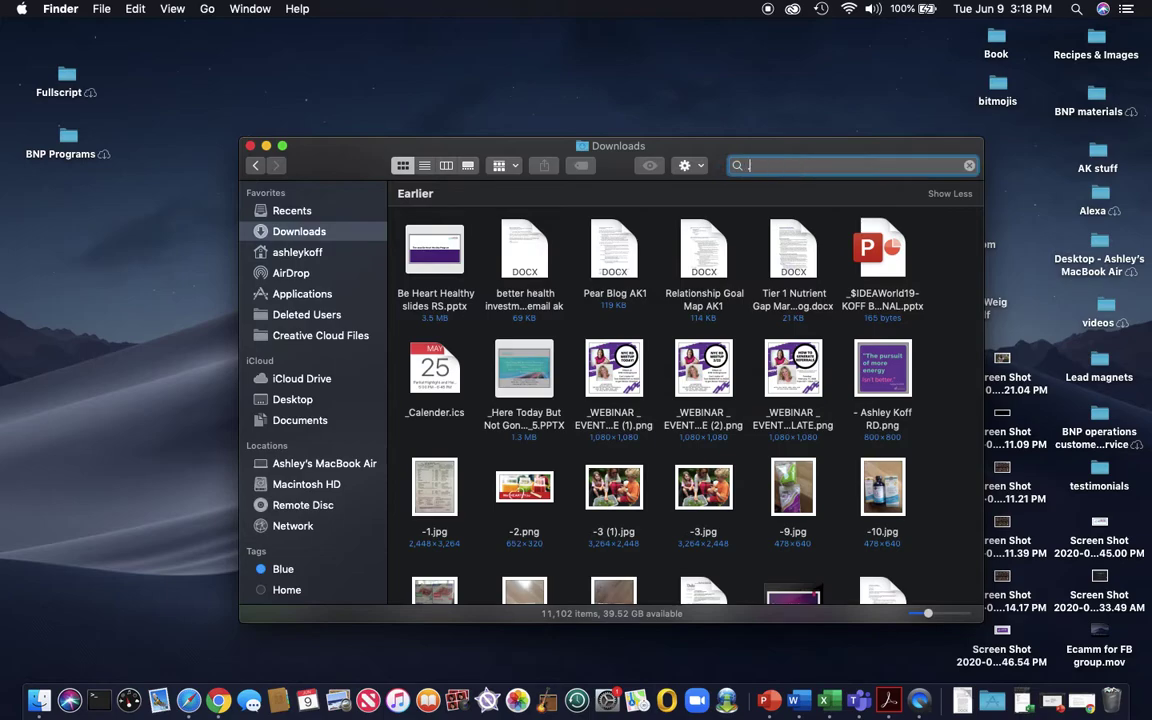
{"action": "type", "text": ".pdf"}
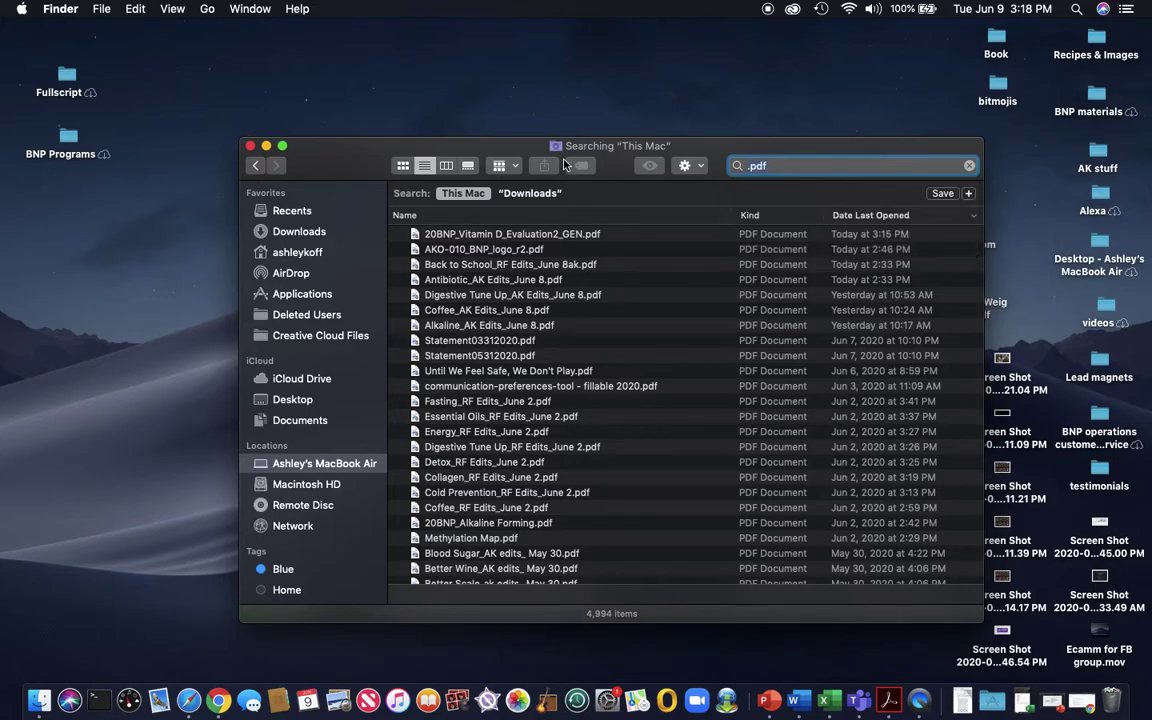
{"action": "left_click", "coordinate": [530, 193]}
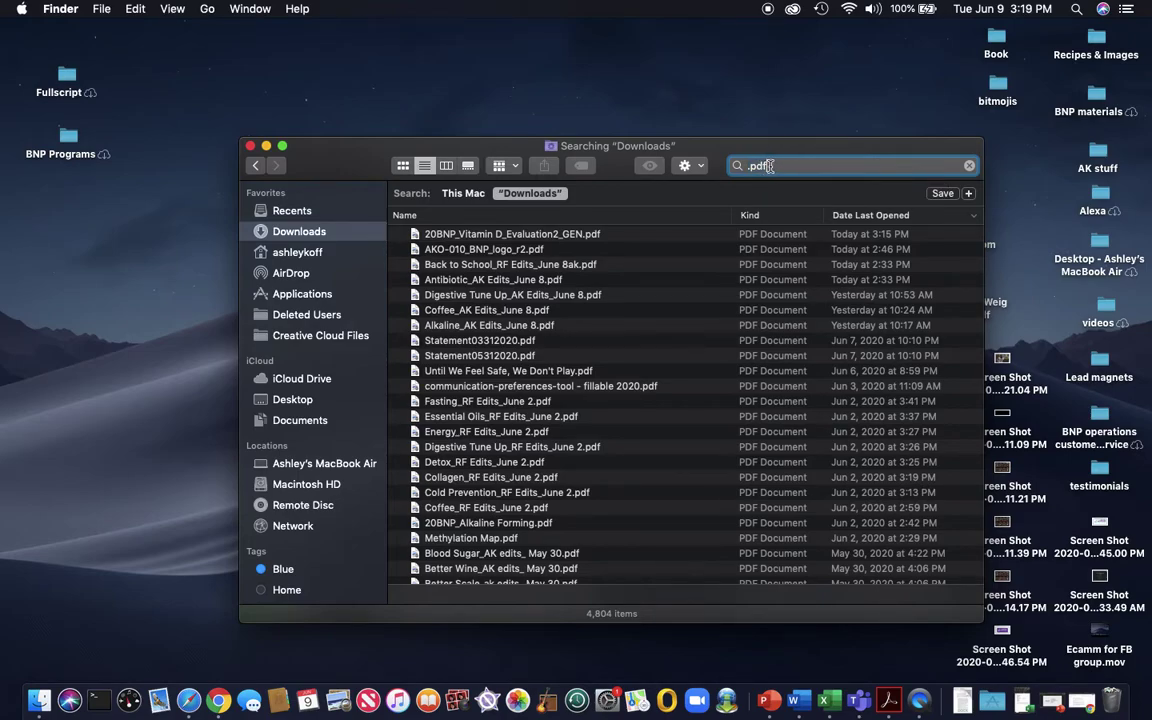
Search for 'logo added', then select Logo added BNP_Vitamin D_Evaluation 2.pdf at the top of Downloads
{"action": "key", "text": "BackSpace"}
{"action": "key", "text": "BackSpace"}
{"action": "key", "text": "BackSpace"}
{"action": "key", "text": "BackSpace"}
{"action": "type", "text": "logo added"}
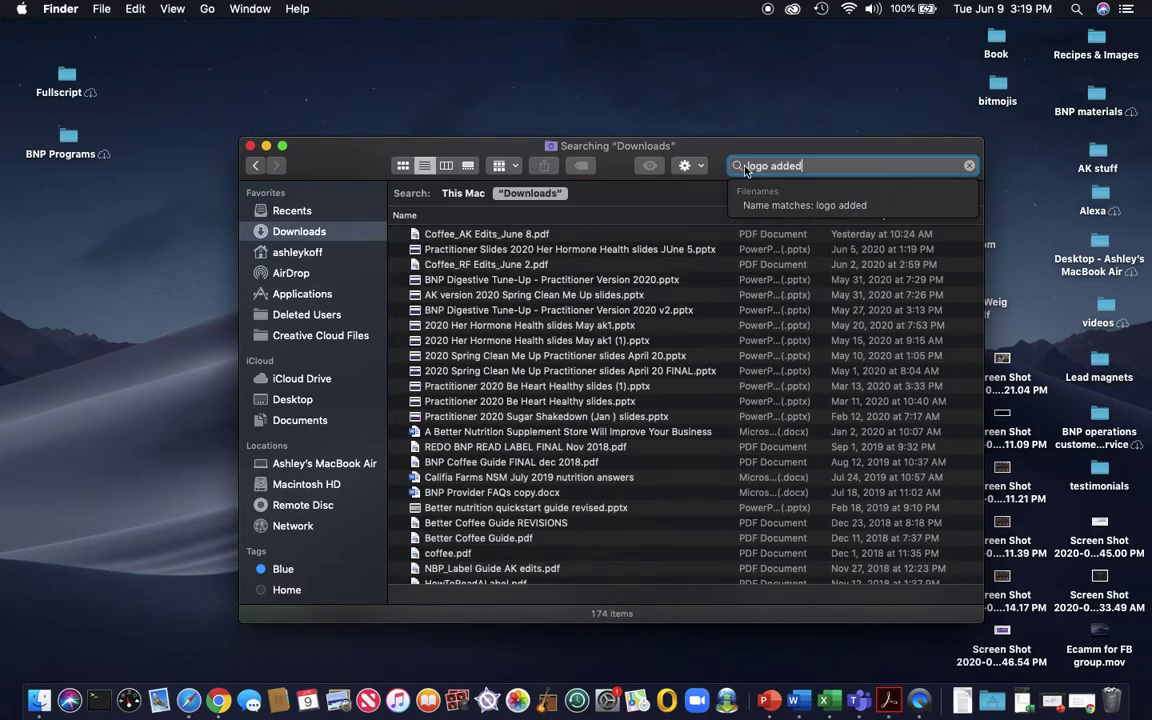
{"action": "scroll", "coordinate": [552, 347], "scroll_direction": "down", "scroll_amount": 8}
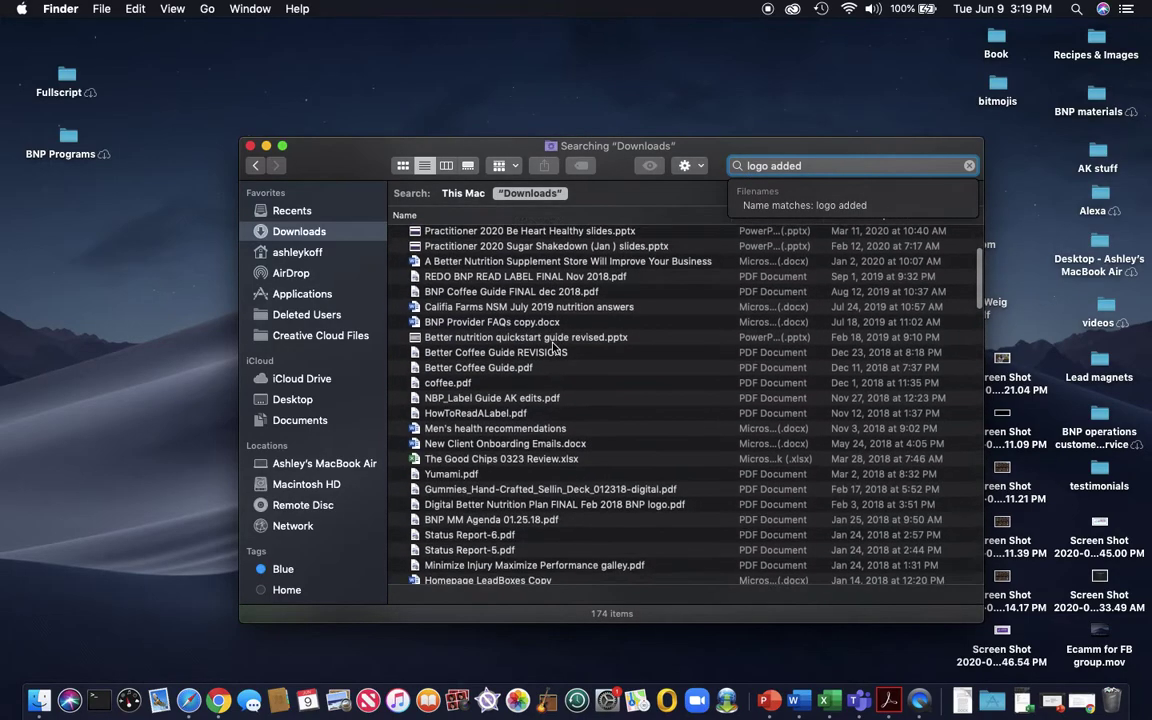
{"action": "scroll", "coordinate": [552, 347], "scroll_direction": "down", "scroll_amount": 12}
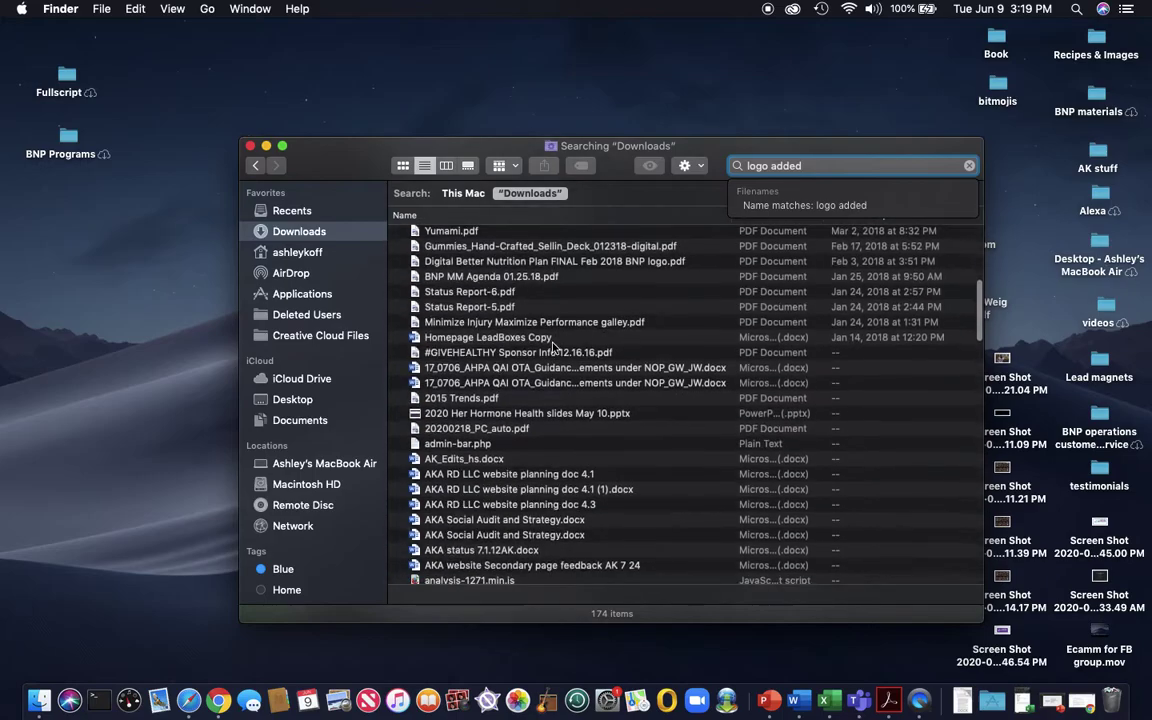
{"action": "scroll", "coordinate": [552, 347], "scroll_direction": "down", "scroll_amount": 20}
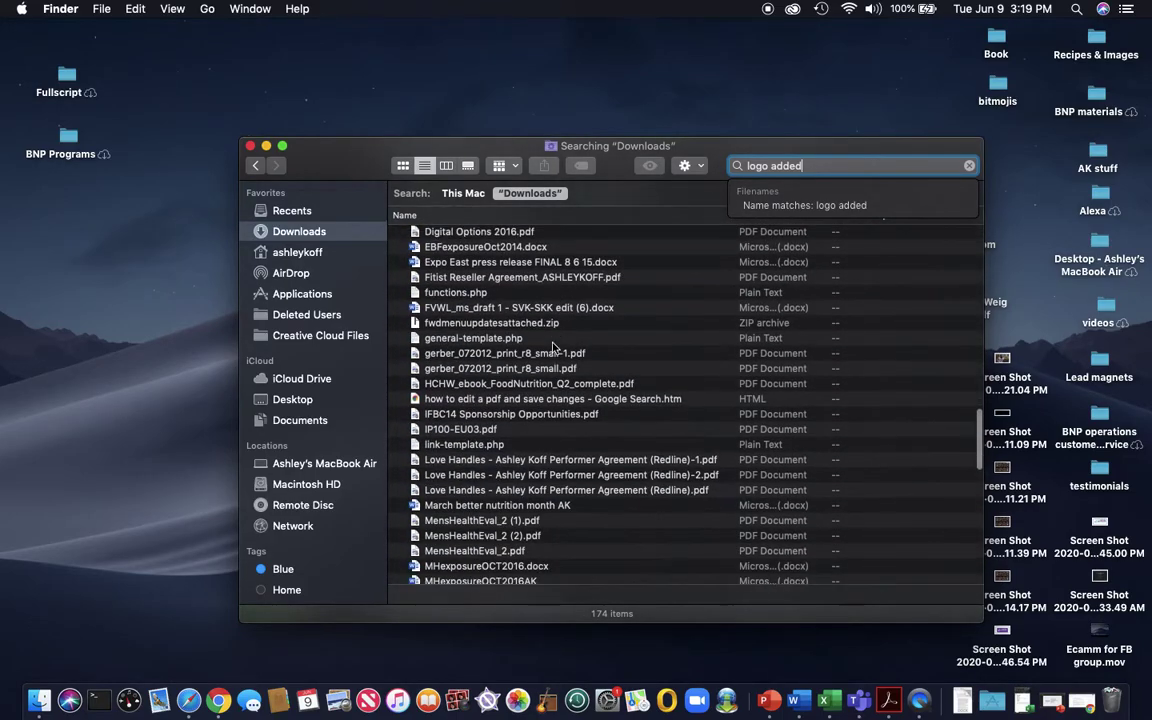
{"action": "left_click", "coordinate": [289, 208]}
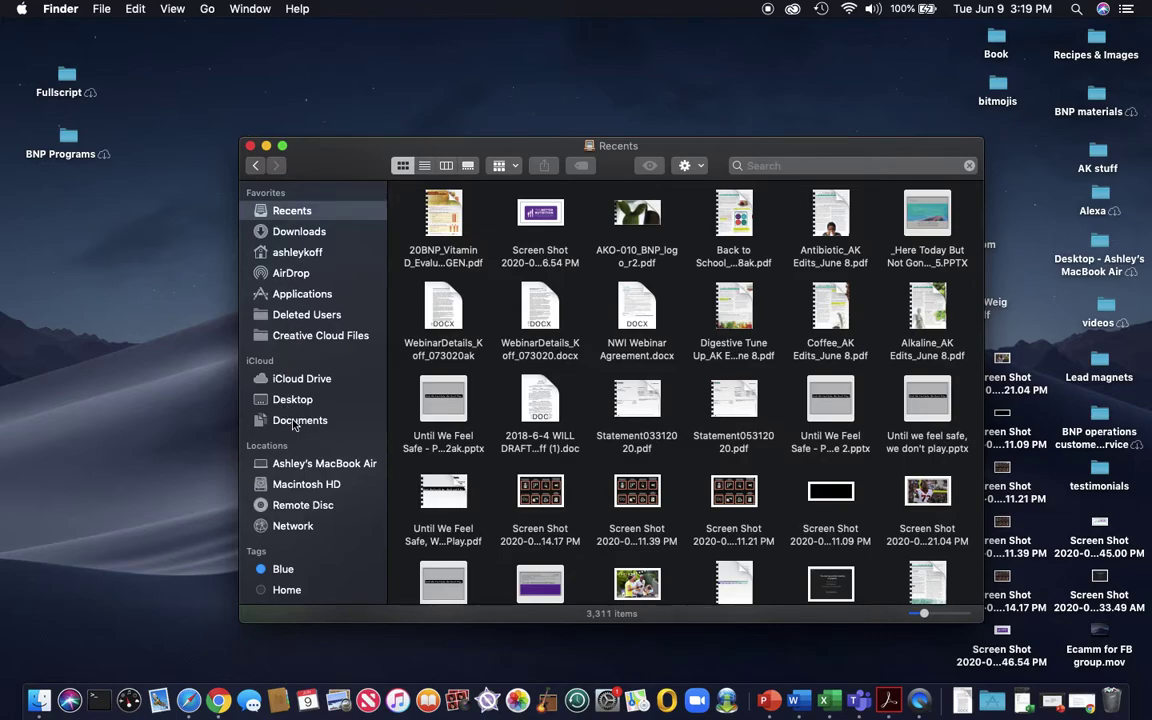
{"action": "left_click", "coordinate": [295, 339]}
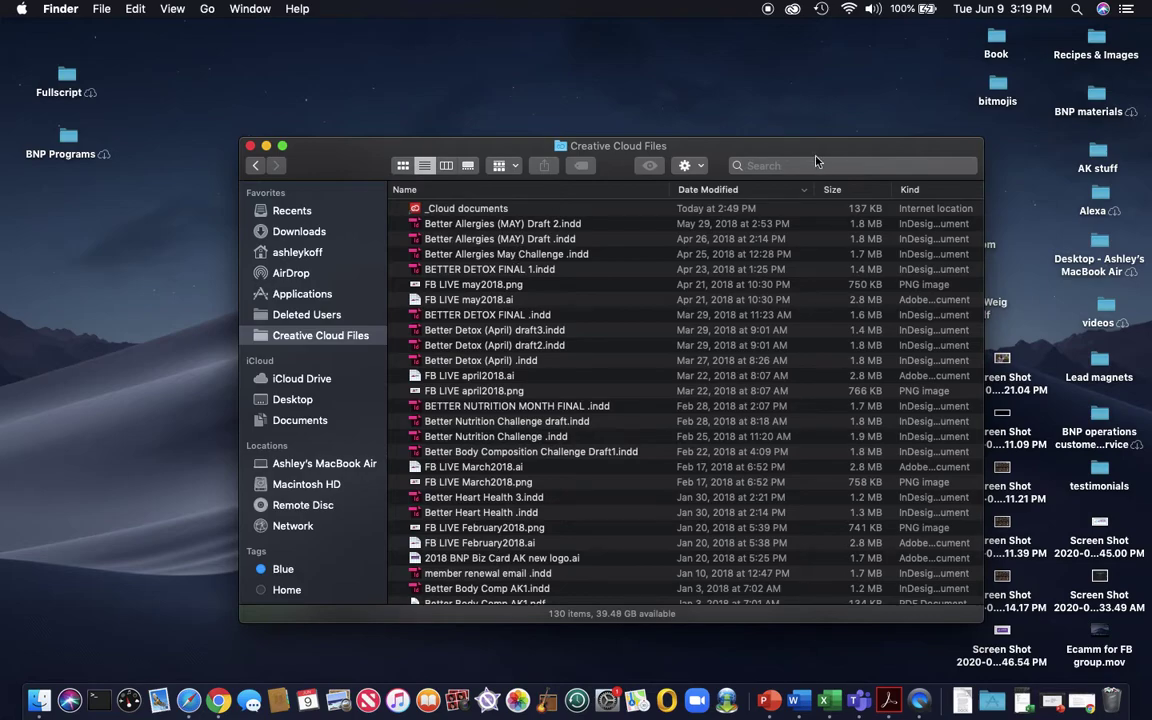
{"action": "left_click", "coordinate": [788, 166]}
{"action": "type", "text": "logo"}
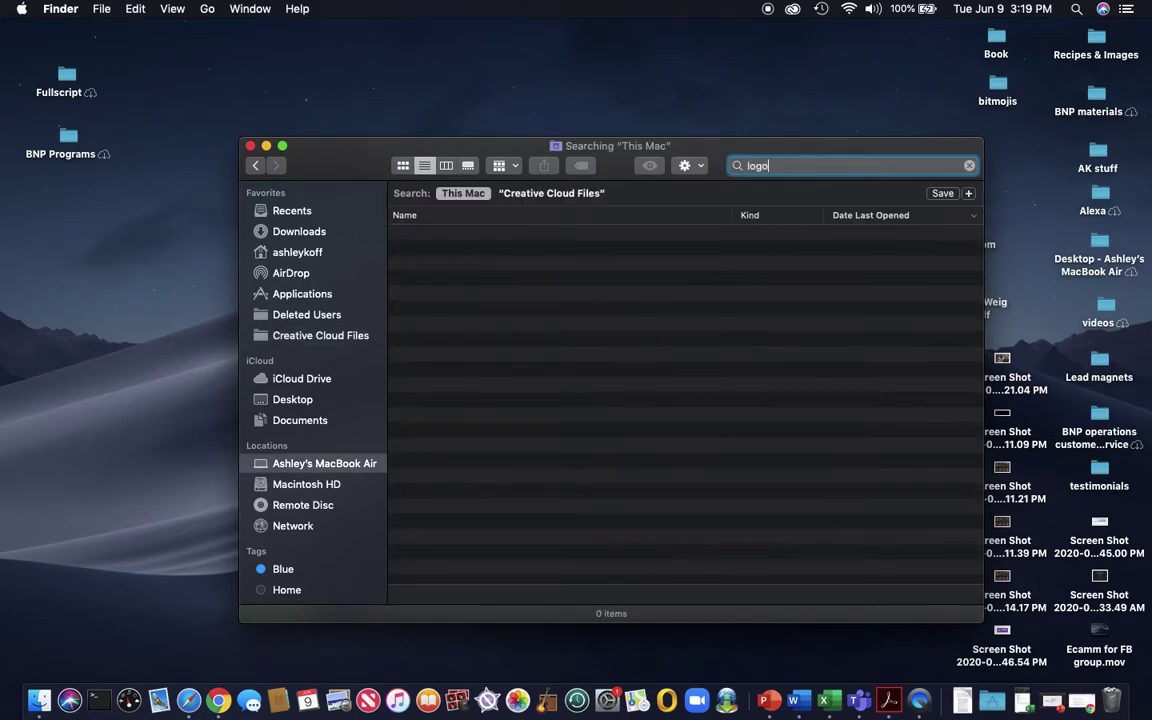
{"action": "type", "text": " added"}
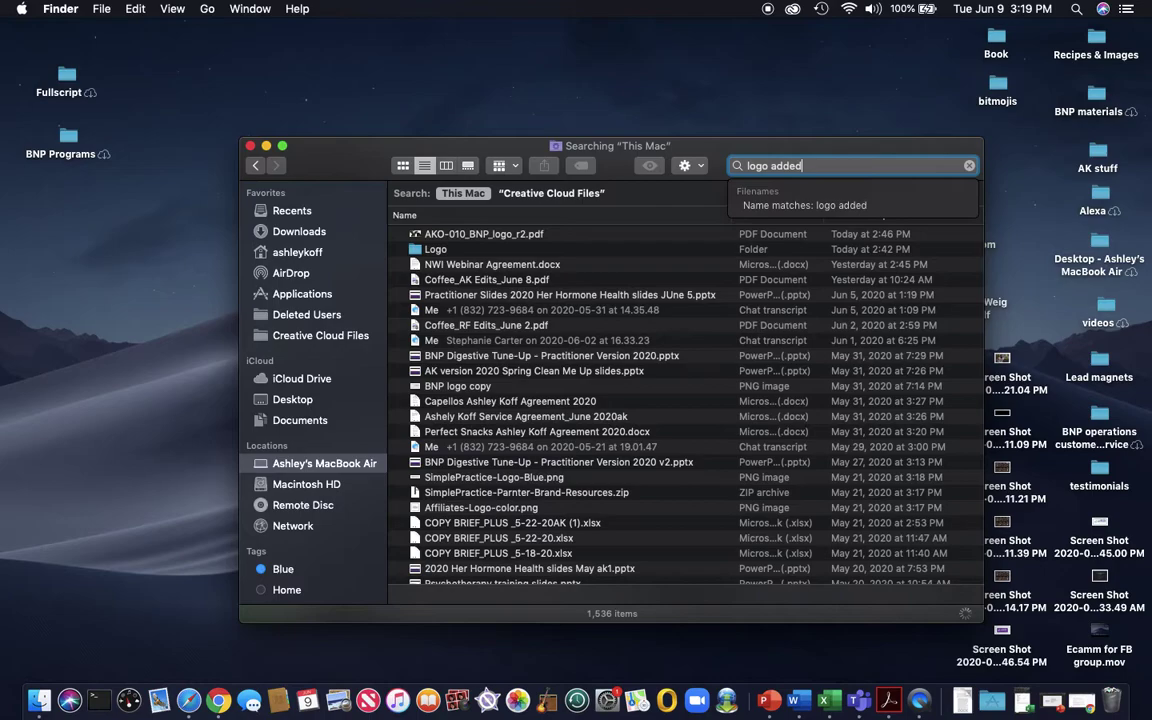
{"action": "left_click", "coordinate": [298, 231]}
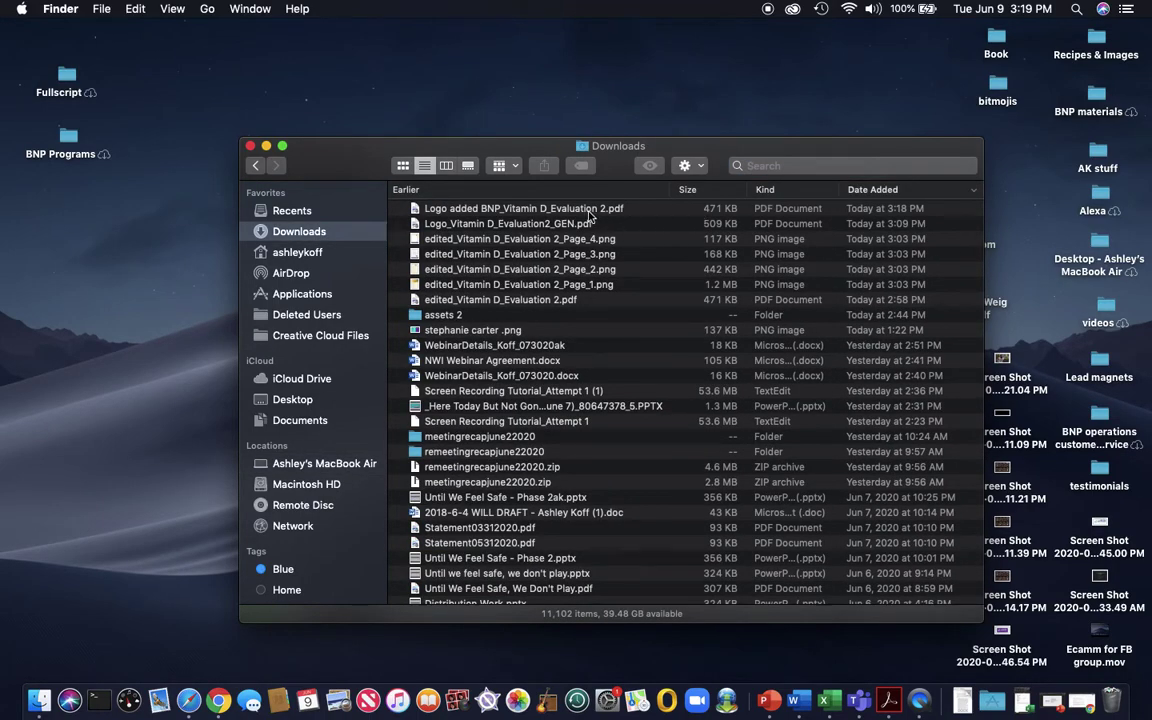
{"action": "left_click", "coordinate": [590, 210]}
Open the logo-added PDF in Preview and try the salmon, sardines, tuna YES/NO checkboxes
{"action": "double_click", "coordinate": [590, 212]}
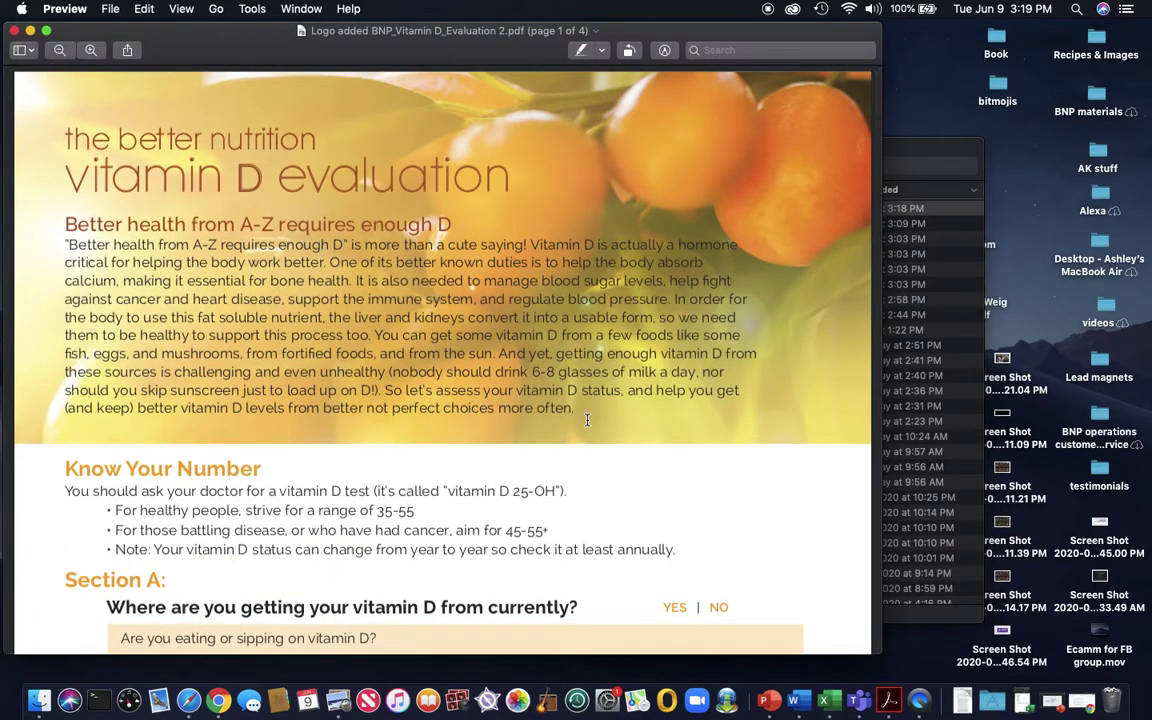
{"action": "scroll", "coordinate": [587, 420], "scroll_direction": "down", "scroll_amount": 5}
{"action": "scroll", "coordinate": [587, 420], "scroll_direction": "down", "scroll_amount": 2}
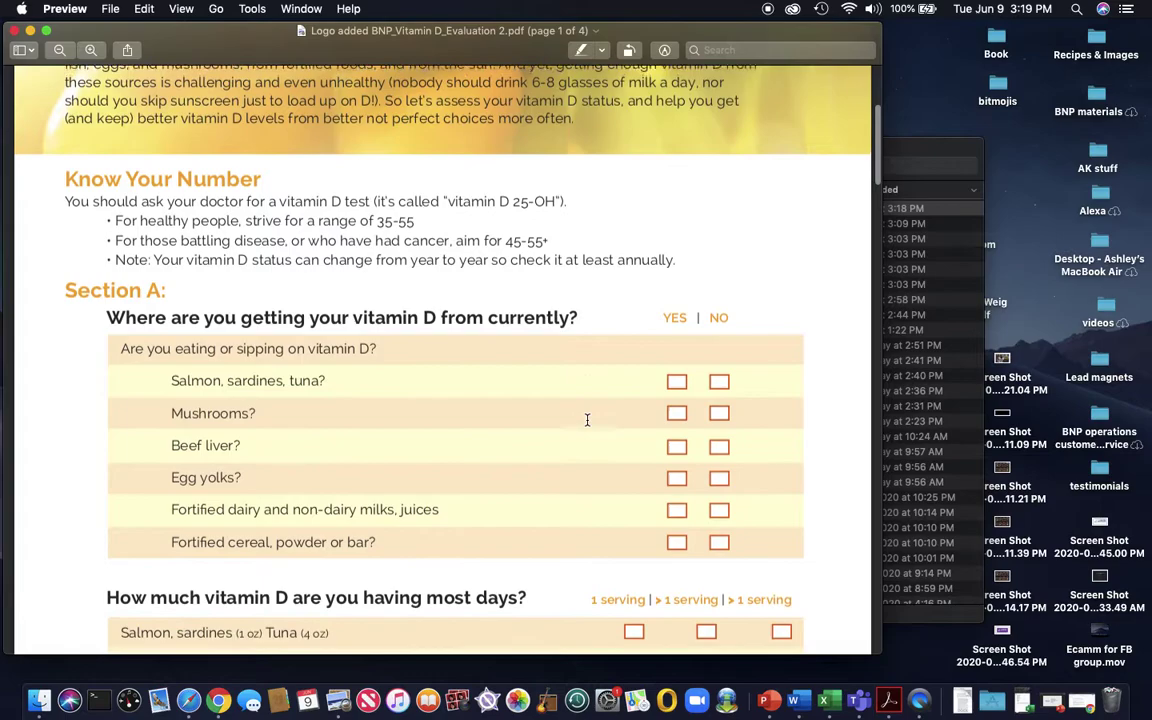
{"action": "left_click", "coordinate": [677, 364]}
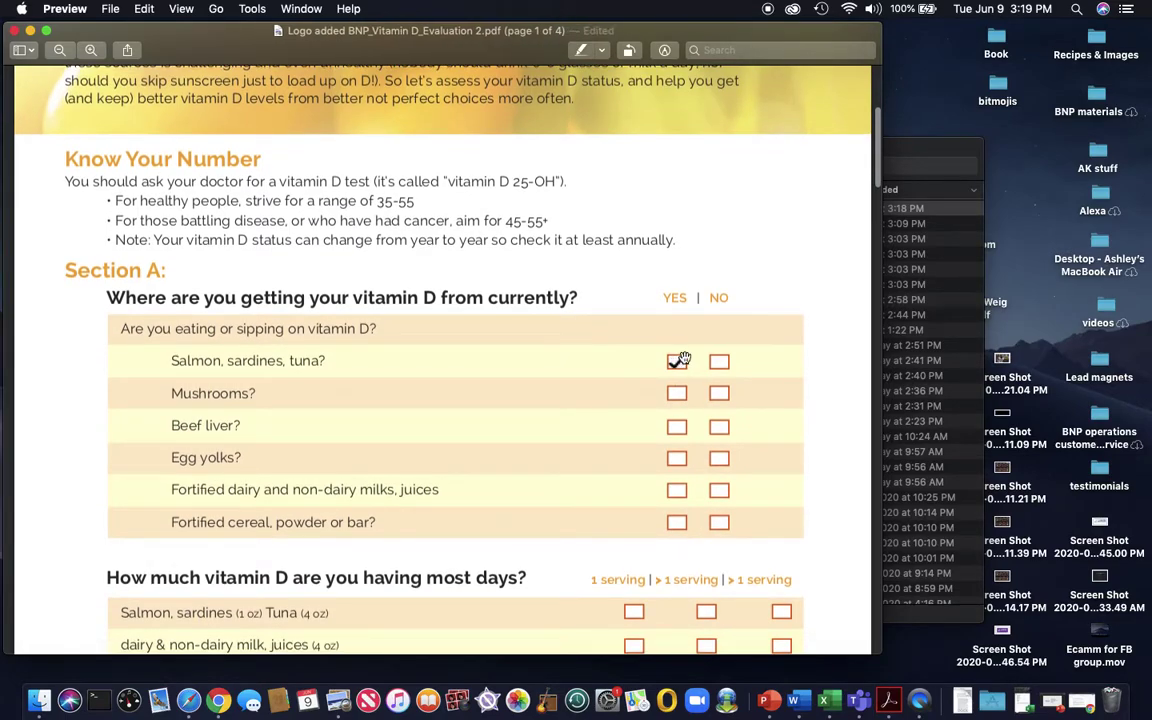
{"action": "left_click", "coordinate": [719, 362]}
{"action": "left_click", "coordinate": [677, 364]}
{"action": "left_click", "coordinate": [719, 361]}
{"action": "left_click", "coordinate": [719, 361]}
{"action": "left_click", "coordinate": [677, 362]}
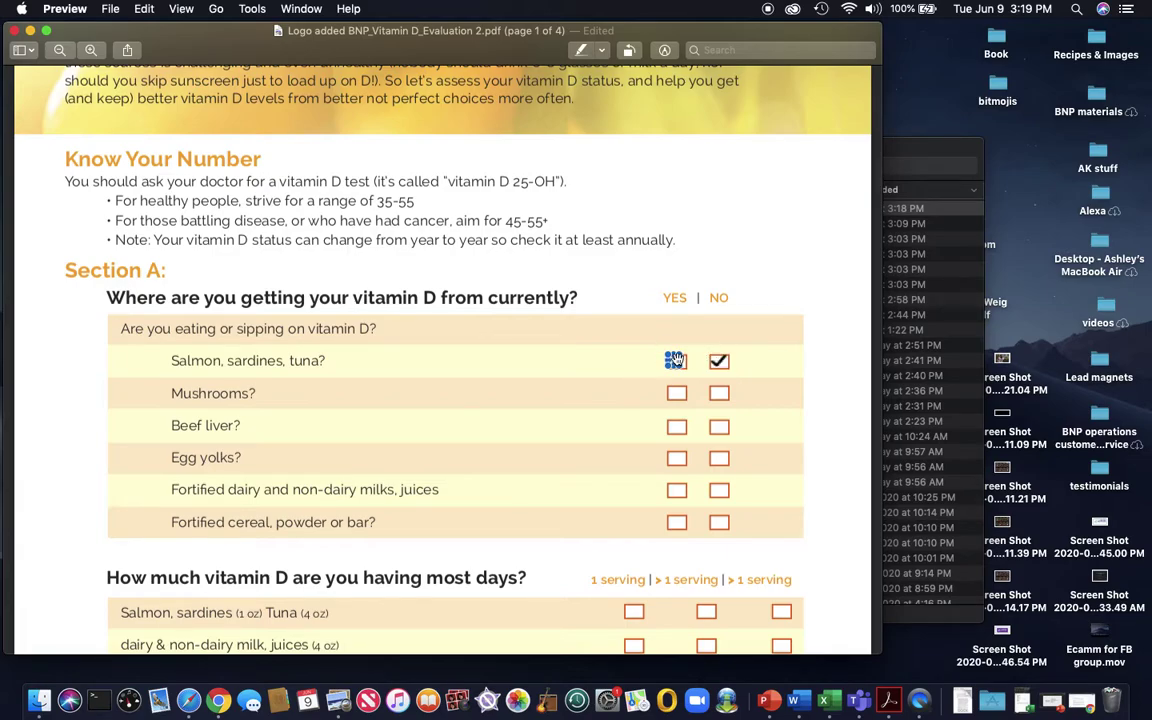
{"action": "left_click", "coordinate": [719, 361]}
Enter 25 in the vitamin D amount blank and tick the portabella mushroom one-serving box
{"action": "scroll", "coordinate": [599, 320], "scroll_direction": "down", "scroll_amount": 12}
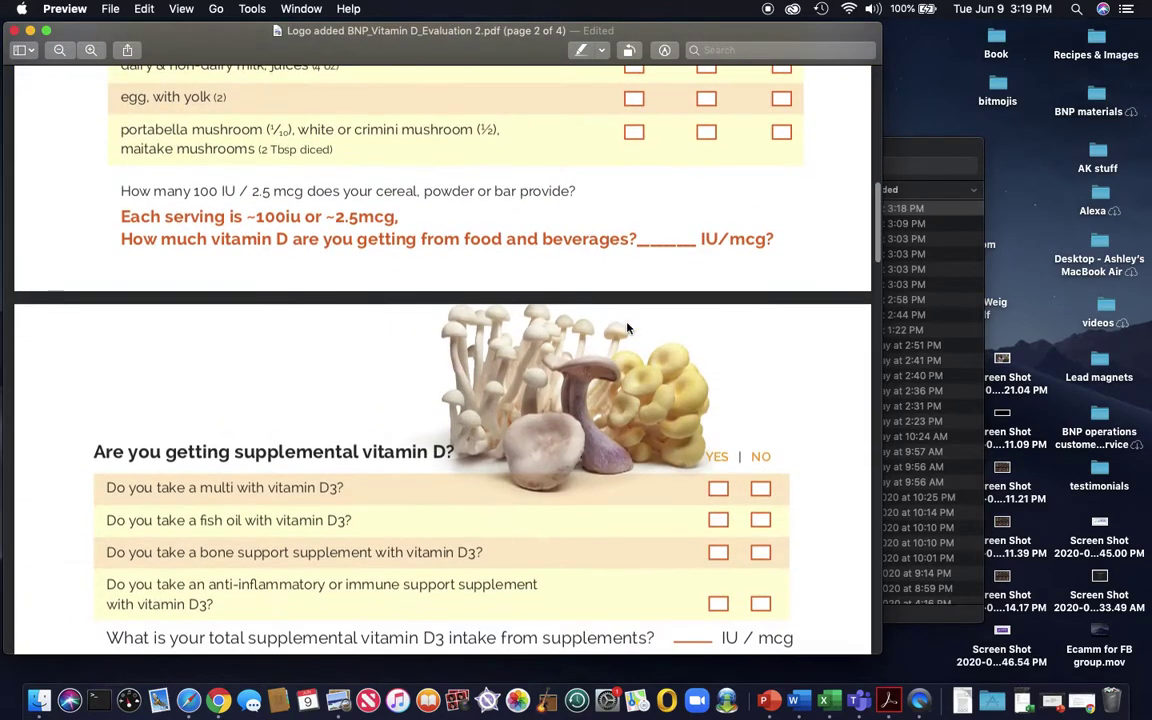
{"action": "left_click", "coordinate": [660, 238]}
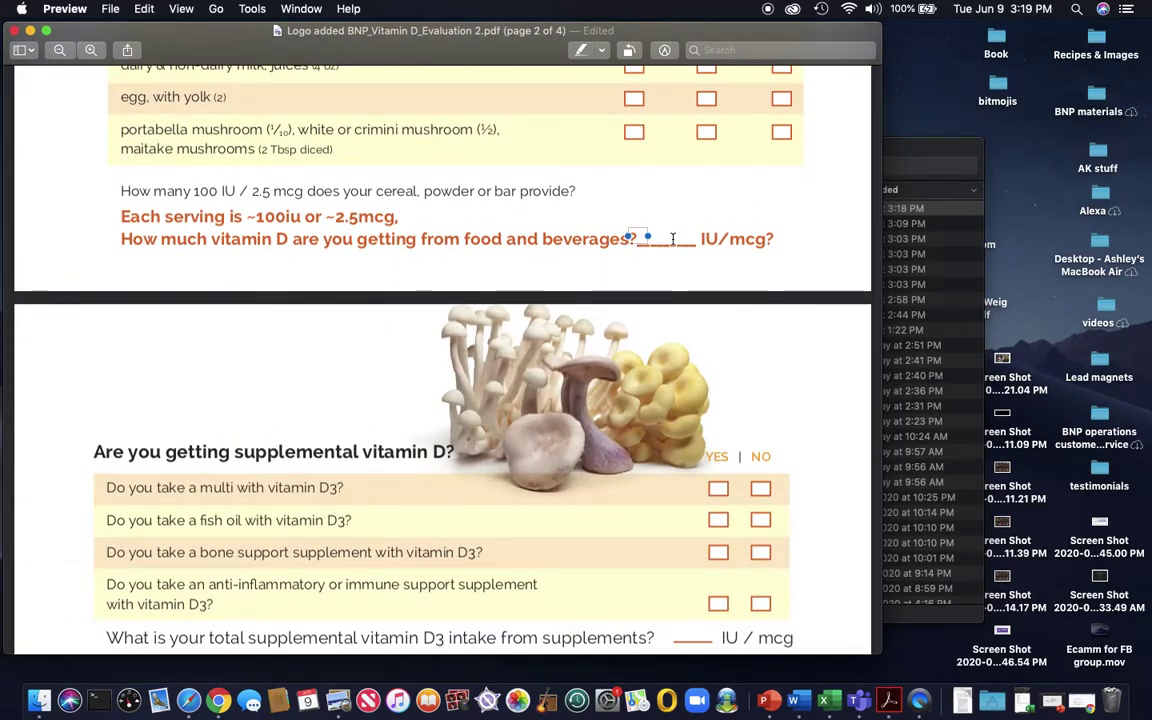
{"action": "type", "text": "250"}
{"action": "key", "text": "BackSpace"}
{"action": "key", "text": "BackSpace"}
{"action": "key", "text": "BackSpace"}
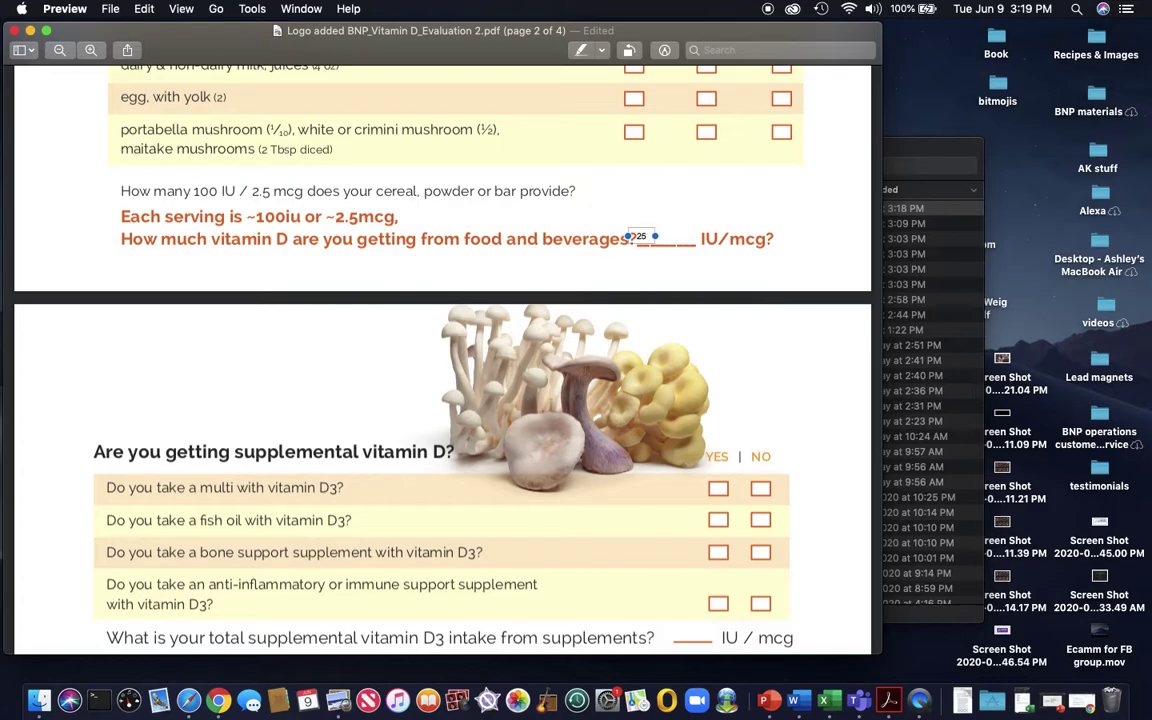
{"action": "left_click", "coordinate": [634, 131]}
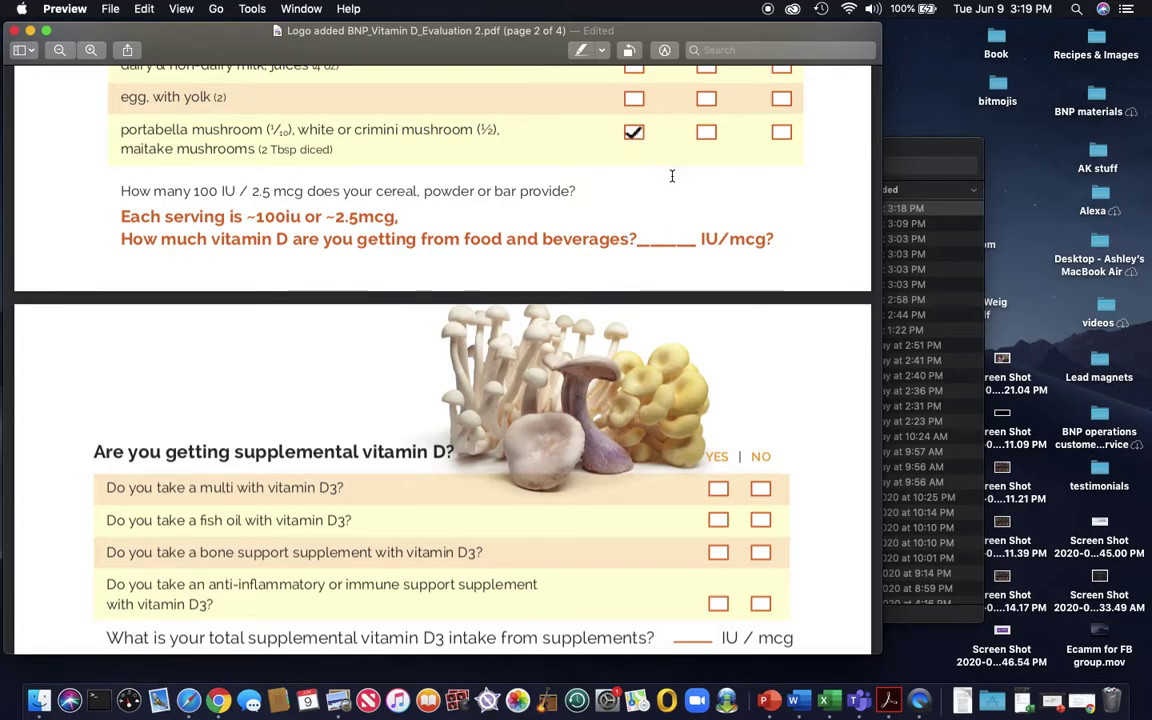
{"action": "left_click", "coordinate": [634, 132]}
{"action": "scroll", "coordinate": [635, 270], "scroll_direction": "down", "scroll_amount": 15}
{"action": "scroll", "coordinate": [621, 301], "scroll_direction": "down", "scroll_amount": 10}
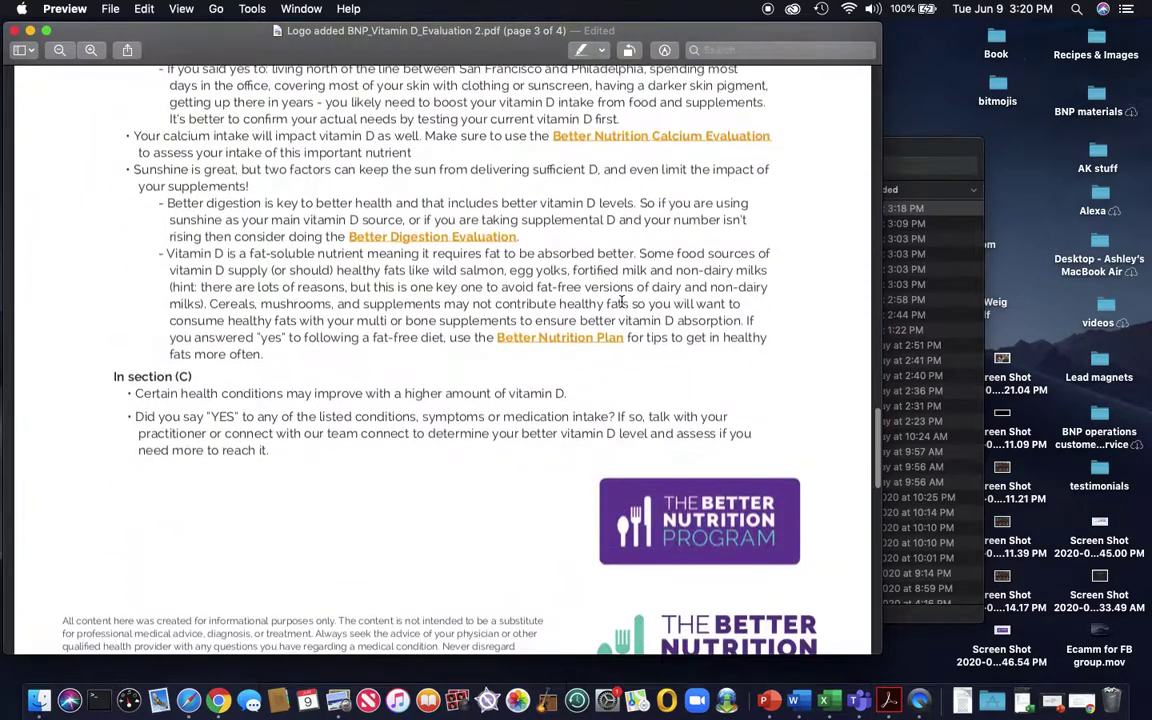
{"action": "scroll", "coordinate": [697, 370], "scroll_direction": "down", "scroll_amount": 3}
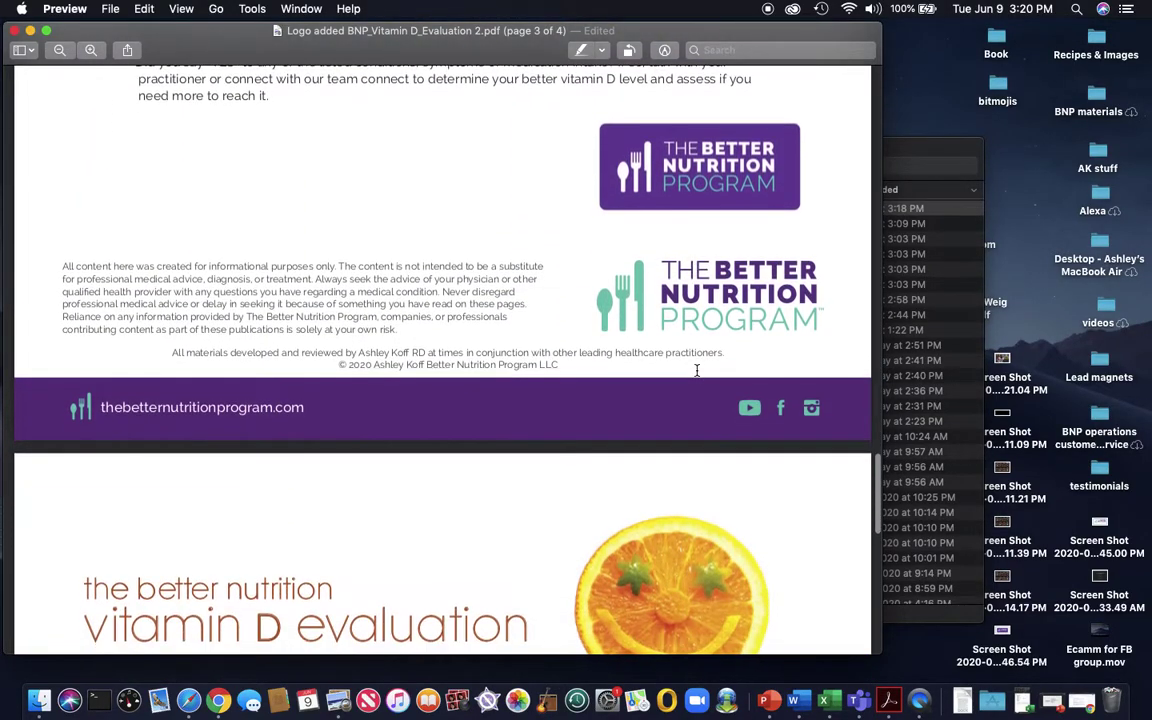
{"action": "scroll", "coordinate": [697, 370], "scroll_direction": "up", "scroll_amount": 12}
{"action": "scroll", "coordinate": [697, 370], "scroll_direction": "up", "scroll_amount": 20}
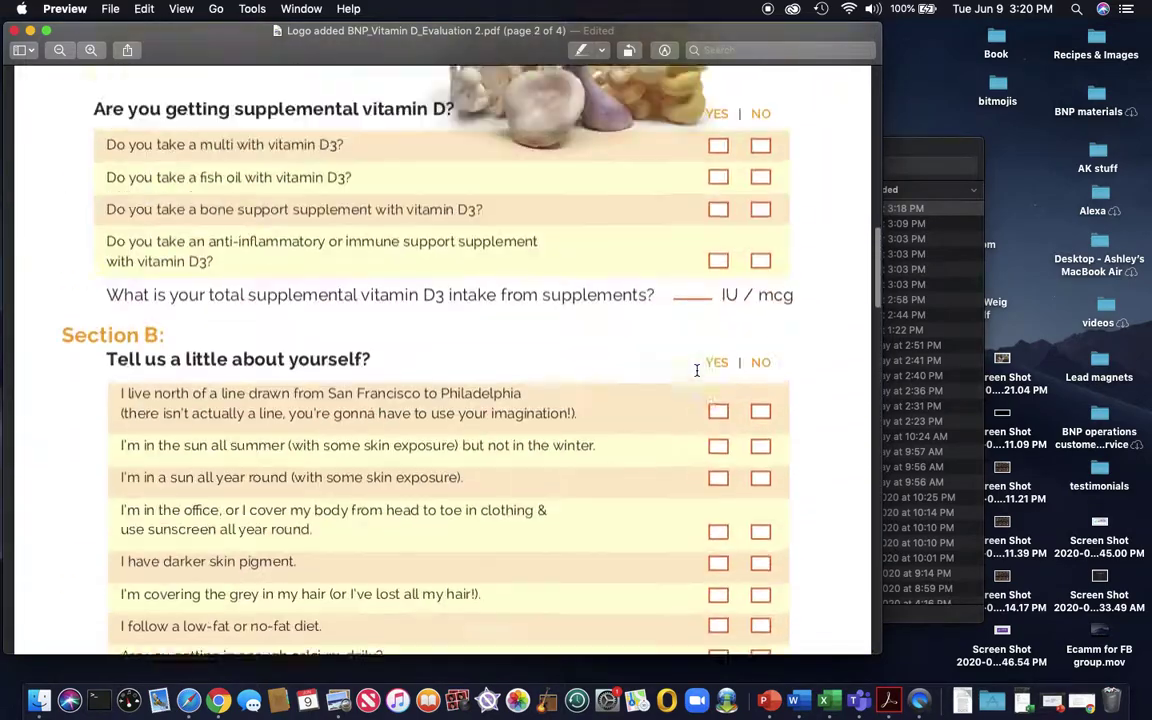